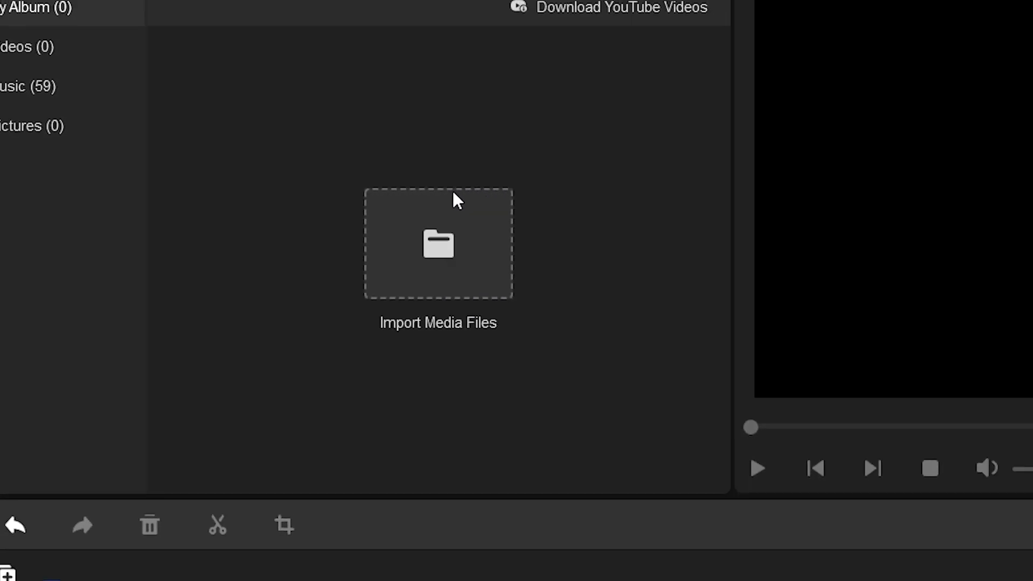
- Import the skateboarding, cycling, snowboarding and pool .mov clips from the Pictures folder
click(547, 207)
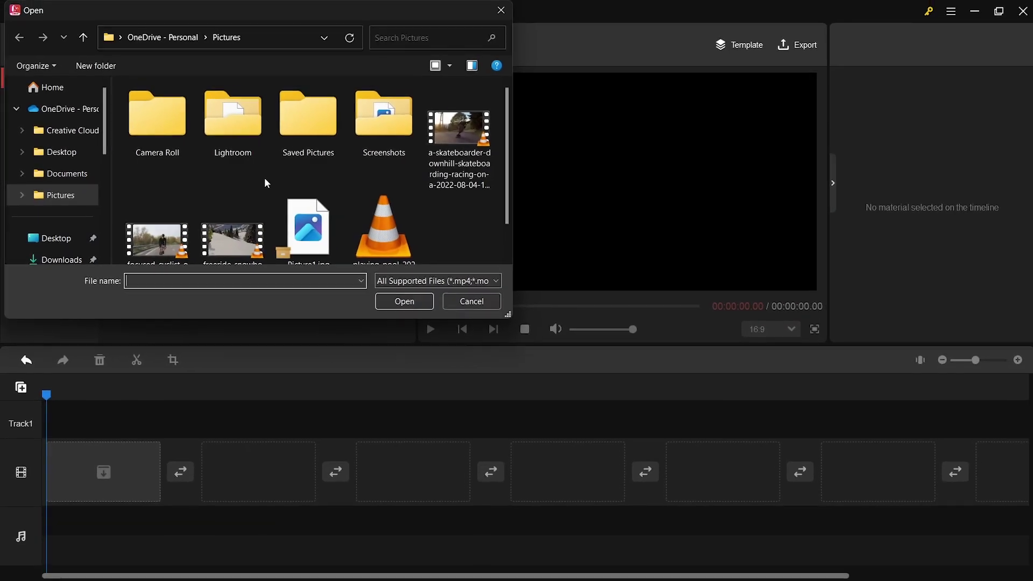
click(461, 123)
scroll(227, 202, down, 1)
shift+click(150, 207)
shift+click(246, 202)
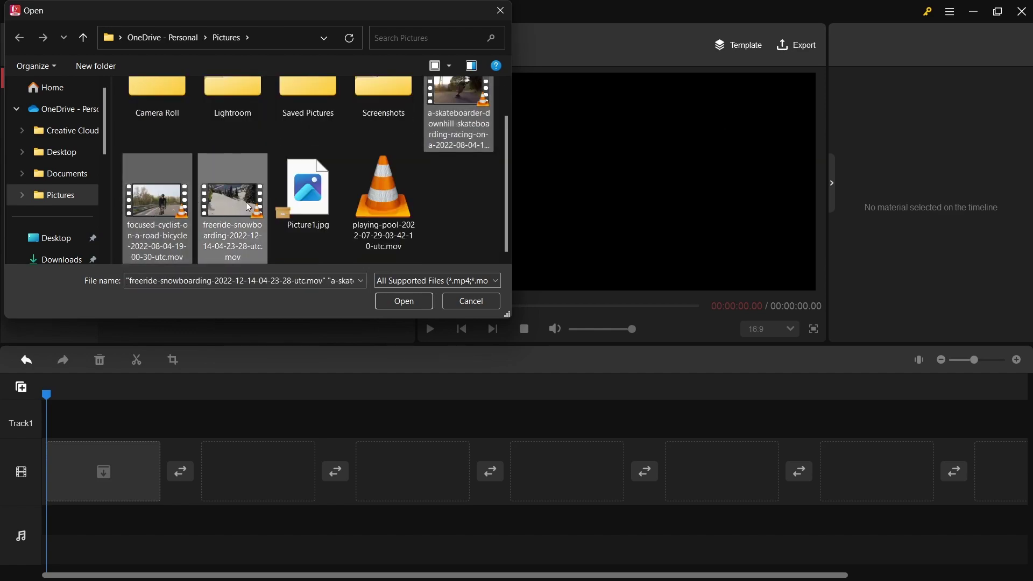
shift+click(398, 198)
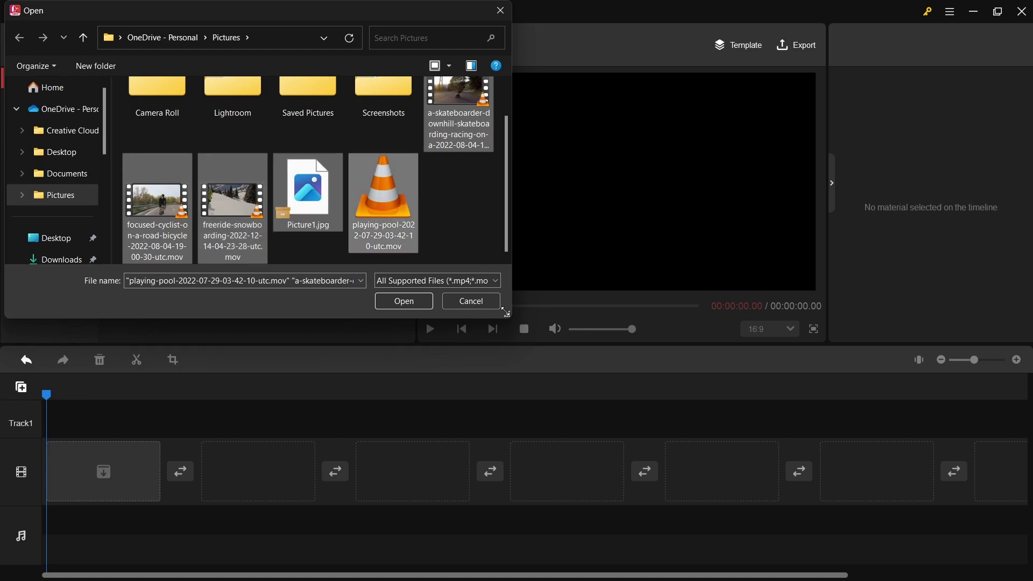
click(415, 303)
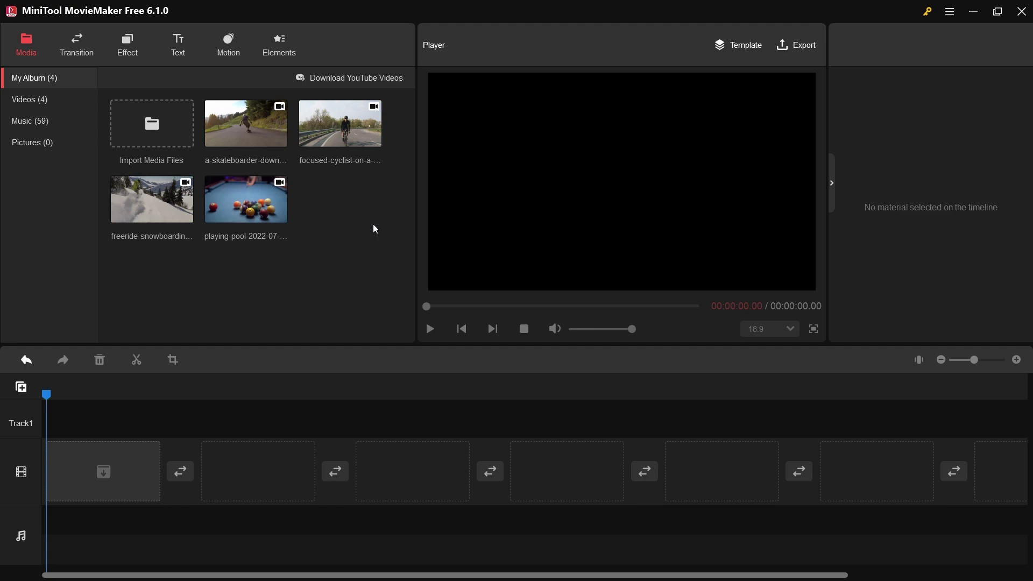
- Place the 11.12-second skateboarder clip in the first timeline slot and preview it to 00:00:05.00
mouse_move(239, 115)
drag(112, 483, 112, 483)
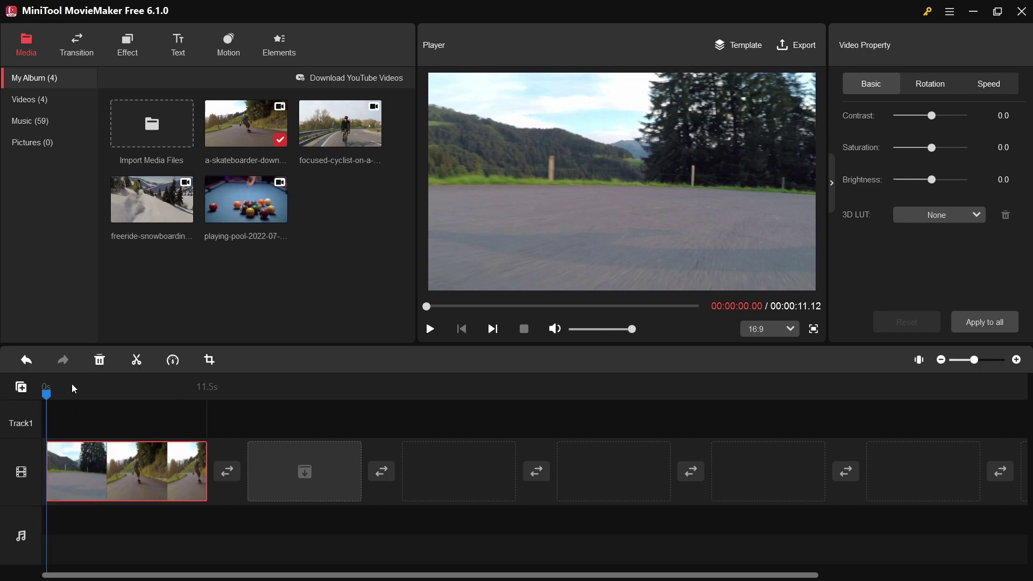
key(space)
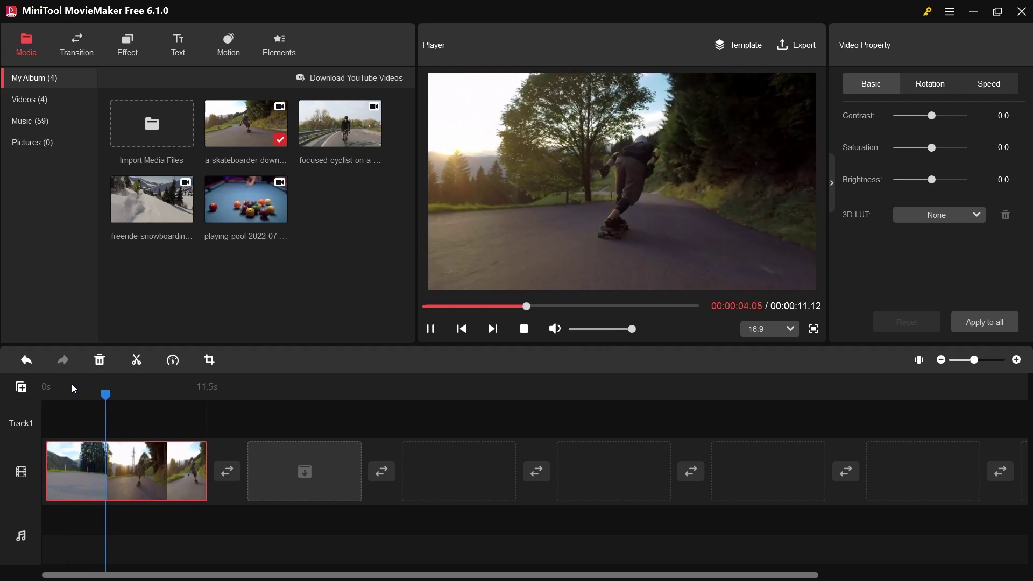
key(space)
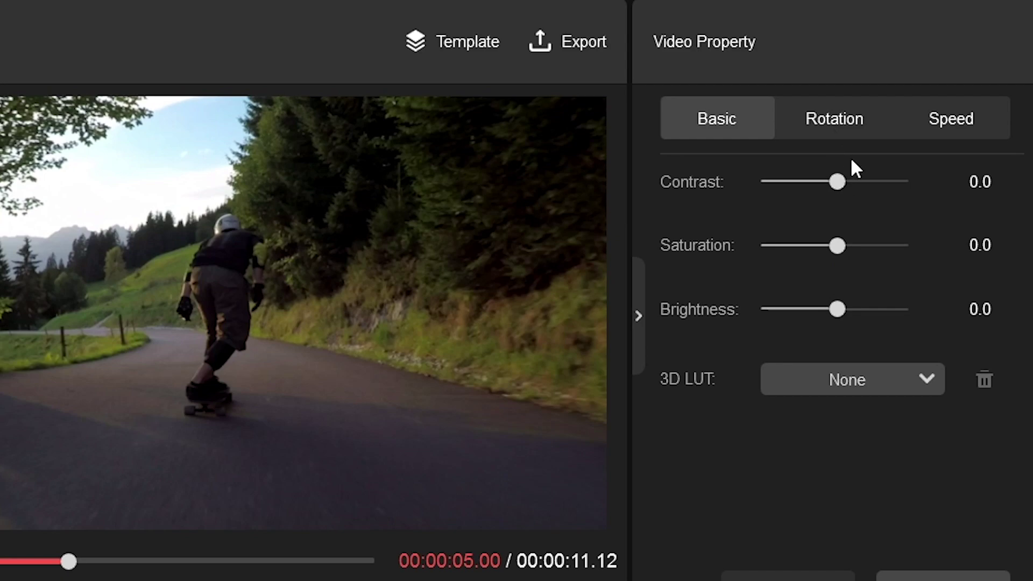
- Grade the skateboarder clip to contrast 16.0, saturation -1.5, brightness -15.9, with speed at 1x
drag(823, 182, 876, 182)
drag(837, 245, 820, 245)
mouse_move(823, 291)
mouse_down()
mouse_move(834, 305)
mouse_move(823, 310)
mouse_up()
click(834, 118)
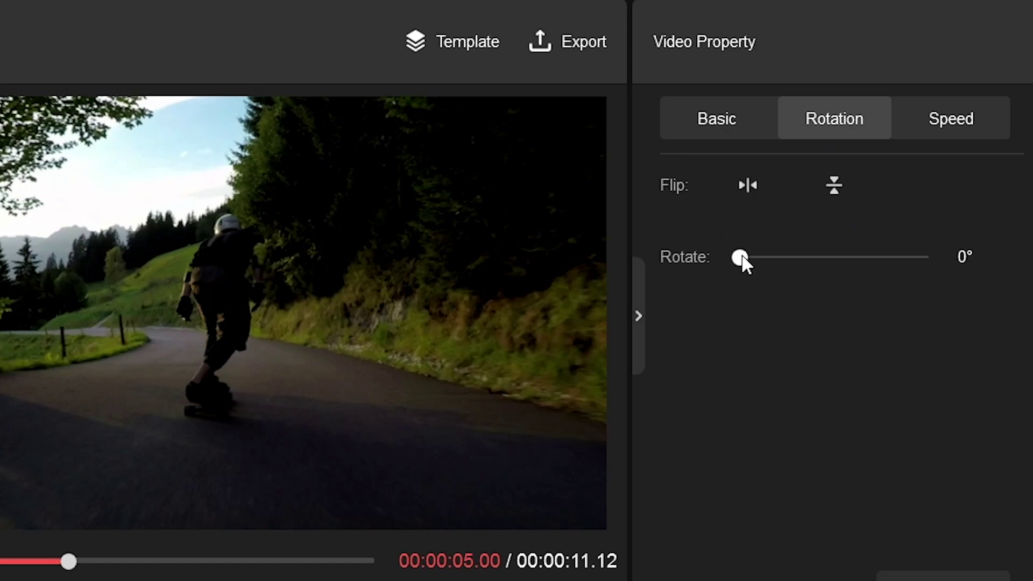
click(742, 129)
click(918, 120)
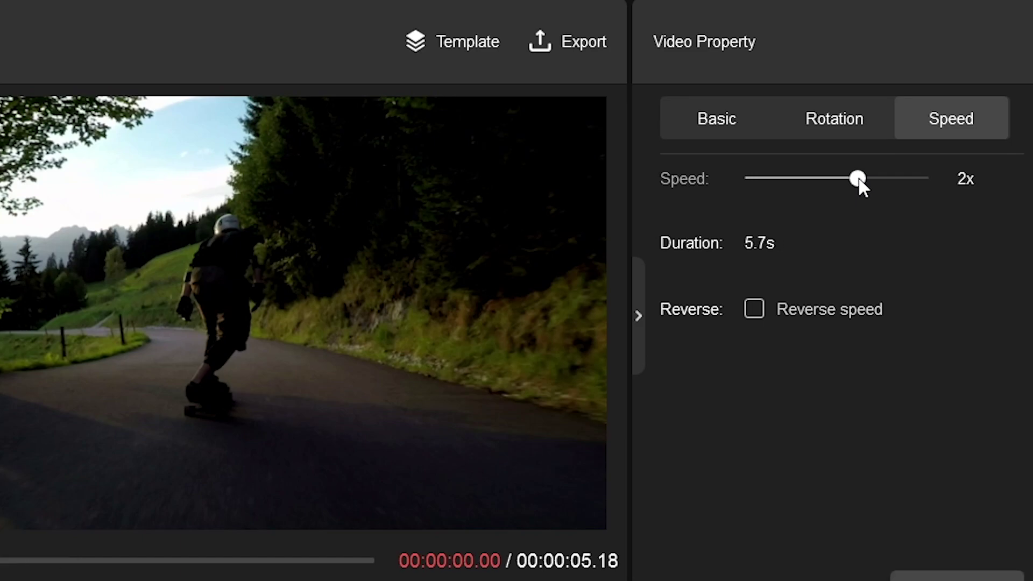
drag(859, 182, 843, 181)
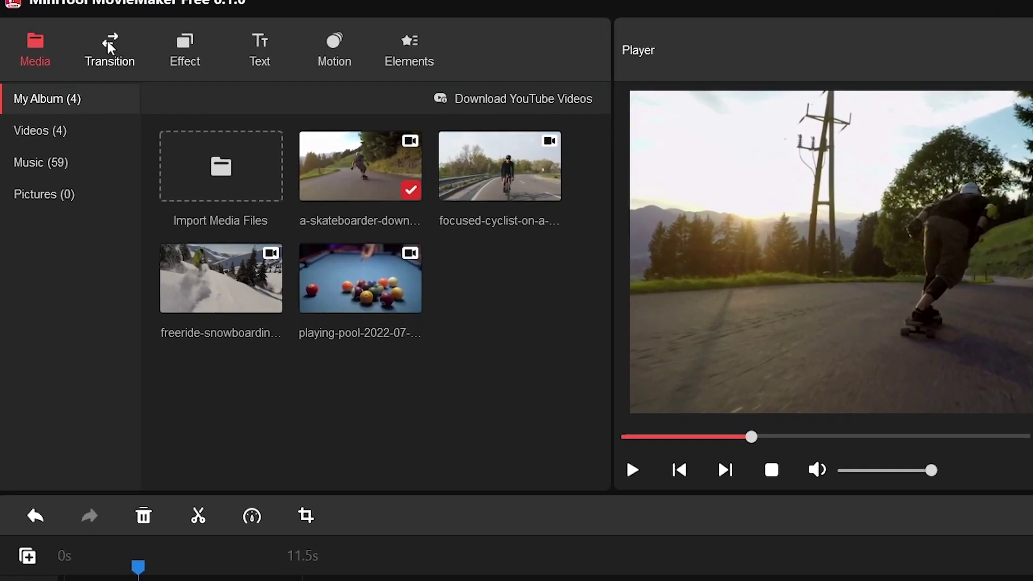
click(75, 43)
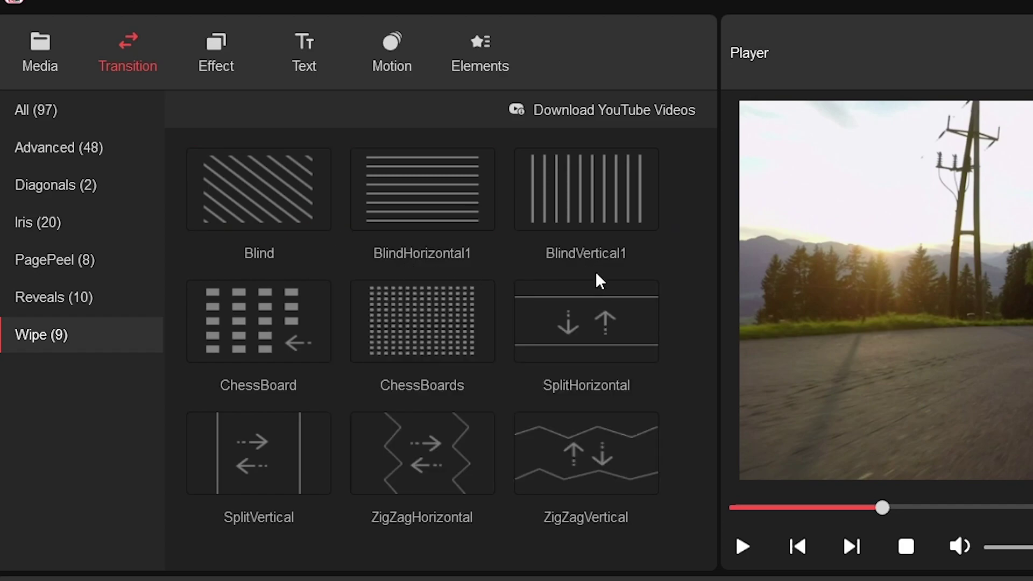
click(108, 146)
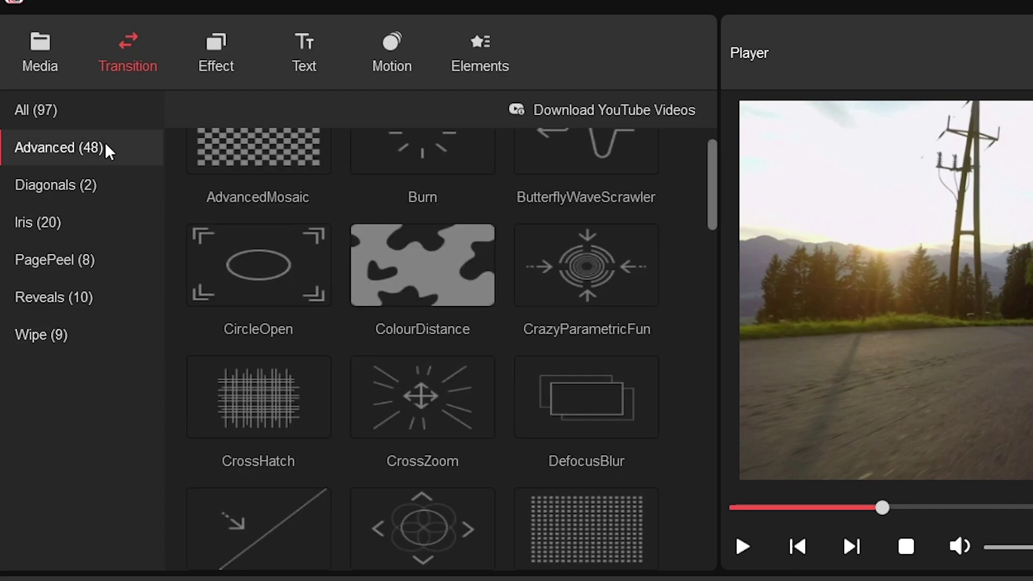
click(88, 112)
scroll(423, 218, down, 15)
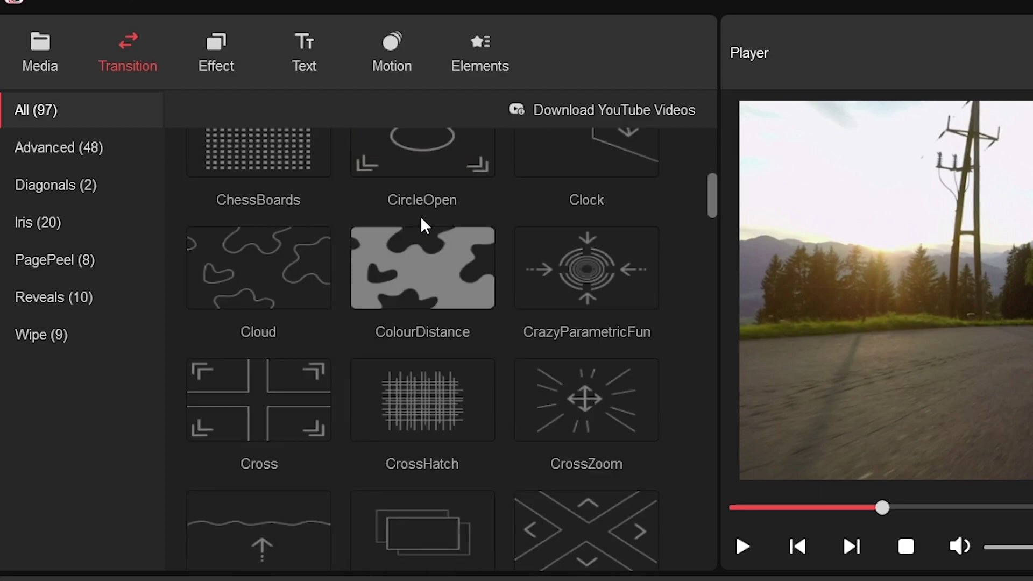
click(45, 50)
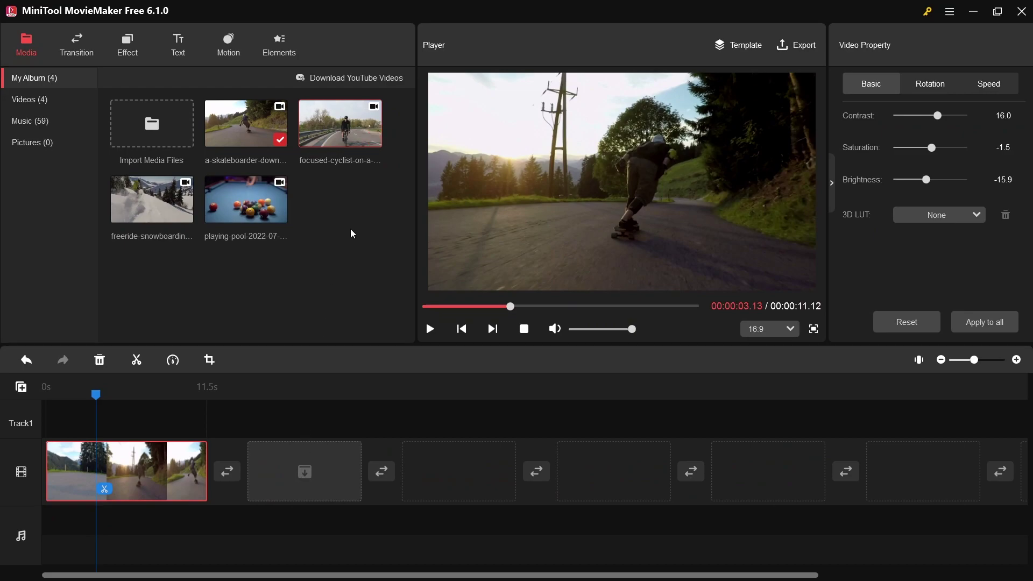
- Append the cyclist clip after the skateboarder clip and scroll the transitions to BlindVertical1
click(377, 141)
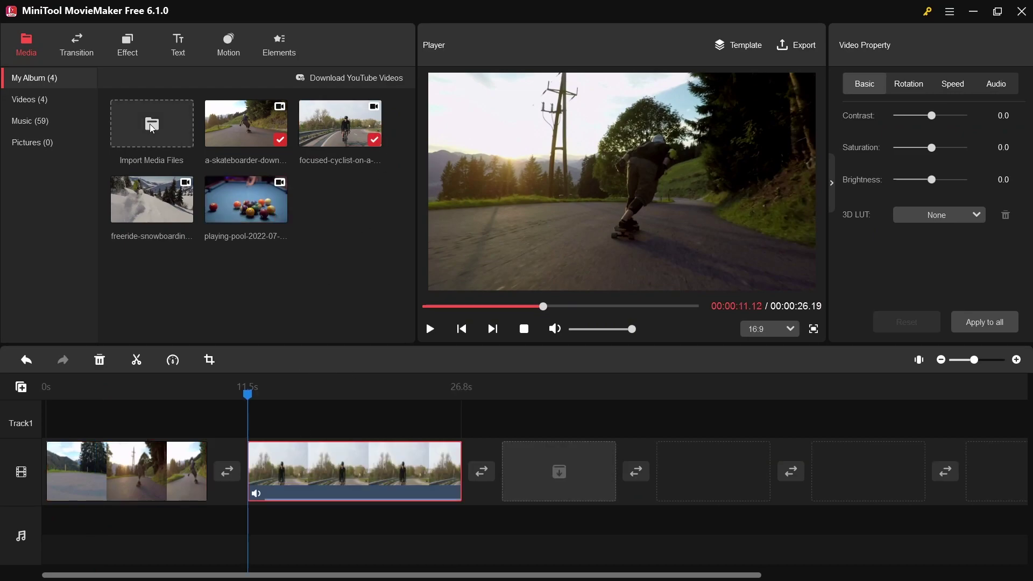
click(72, 41)
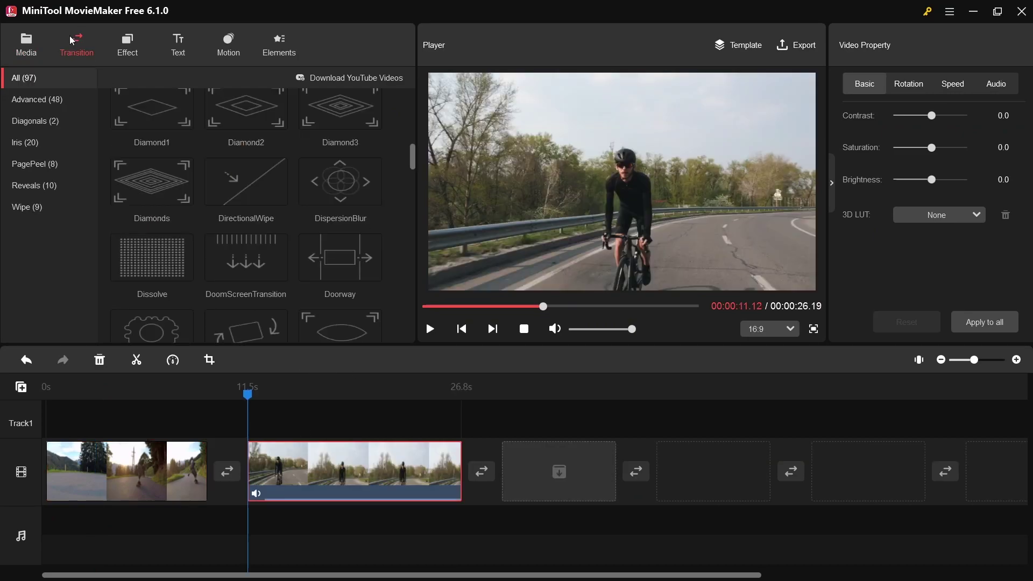
scroll(368, 282, up, 2)
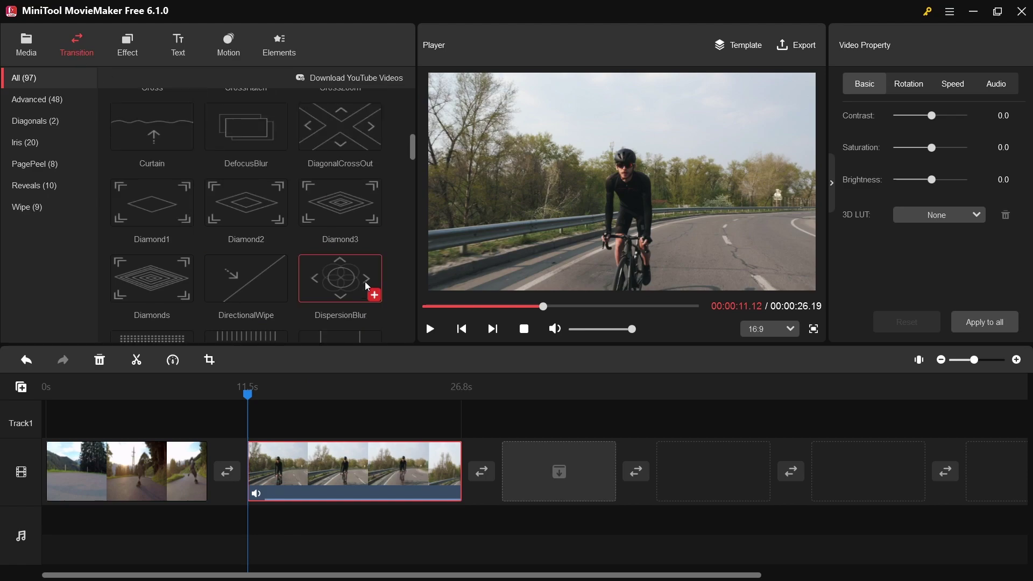
scroll(369, 286, up, 7)
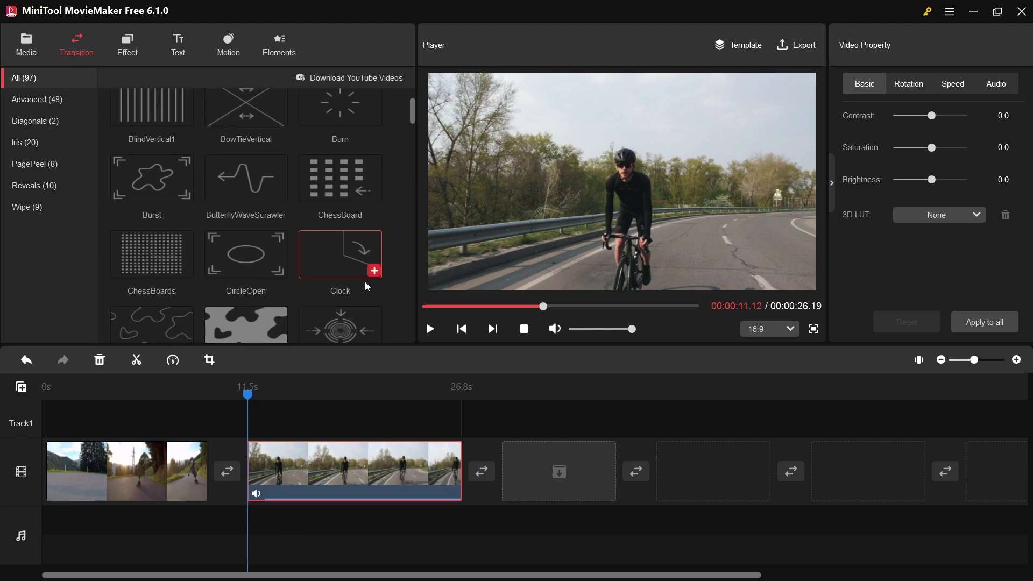
scroll(334, 209, up, 2)
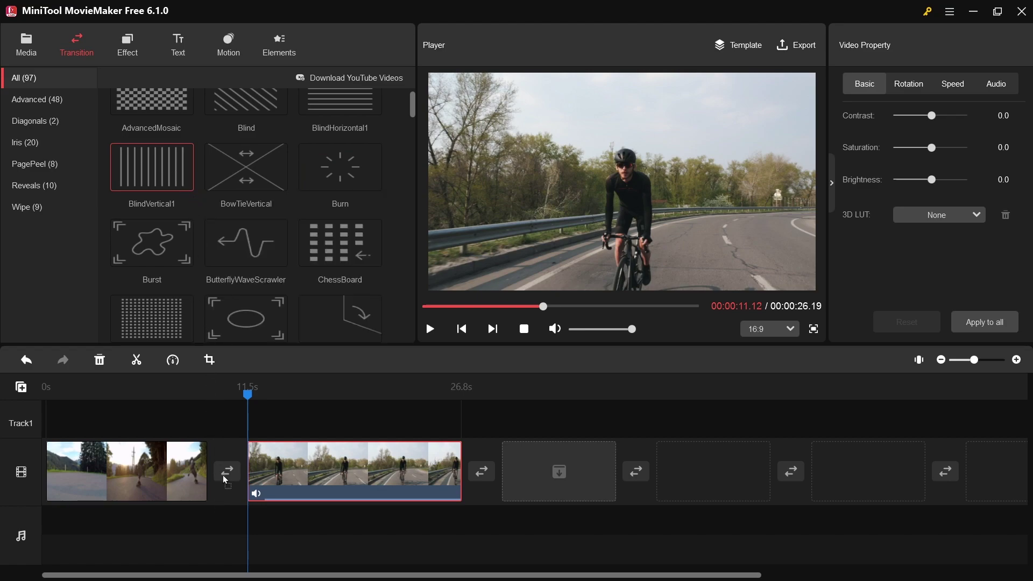
- Insert BlindVertical1 between the skateboarder and cyclist clips and preview it
drag(226, 480, 226, 479)
drag(219, 396, 161, 399)
key(space)
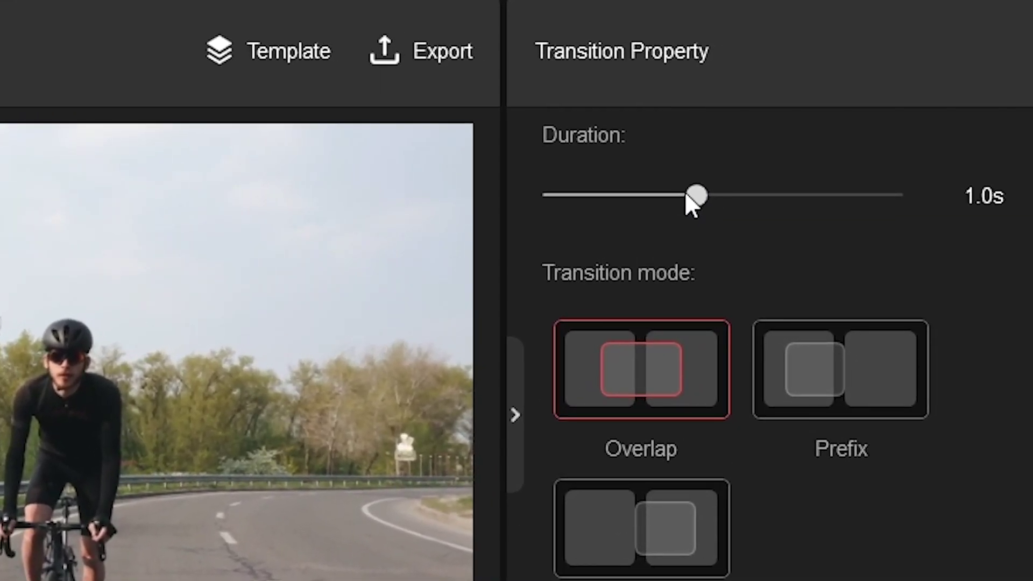
- Set the BlindVertical1 transition to a 1.1 s duration in Postfix mode
drag(695, 192, 638, 189)
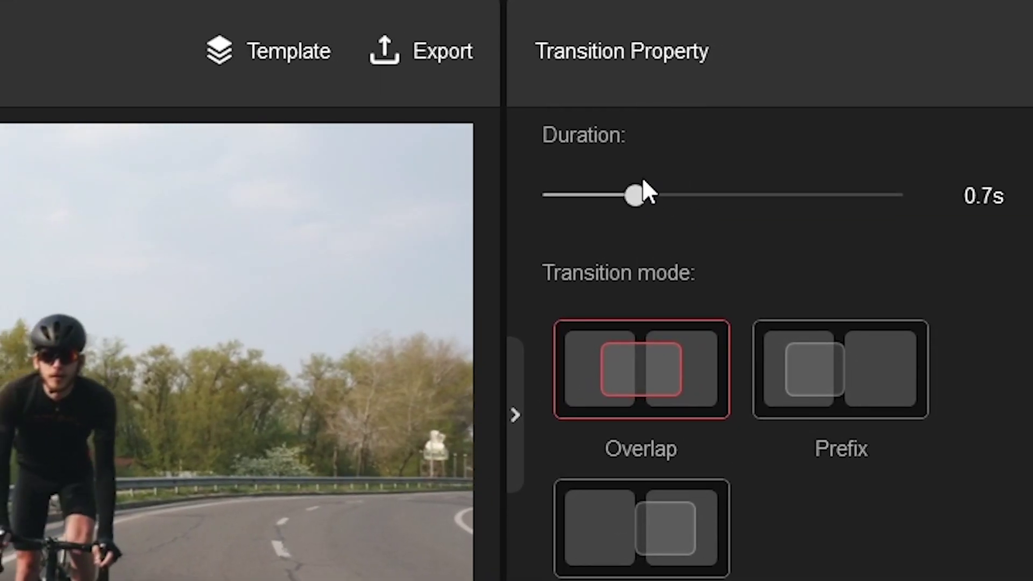
drag(650, 201, 708, 199)
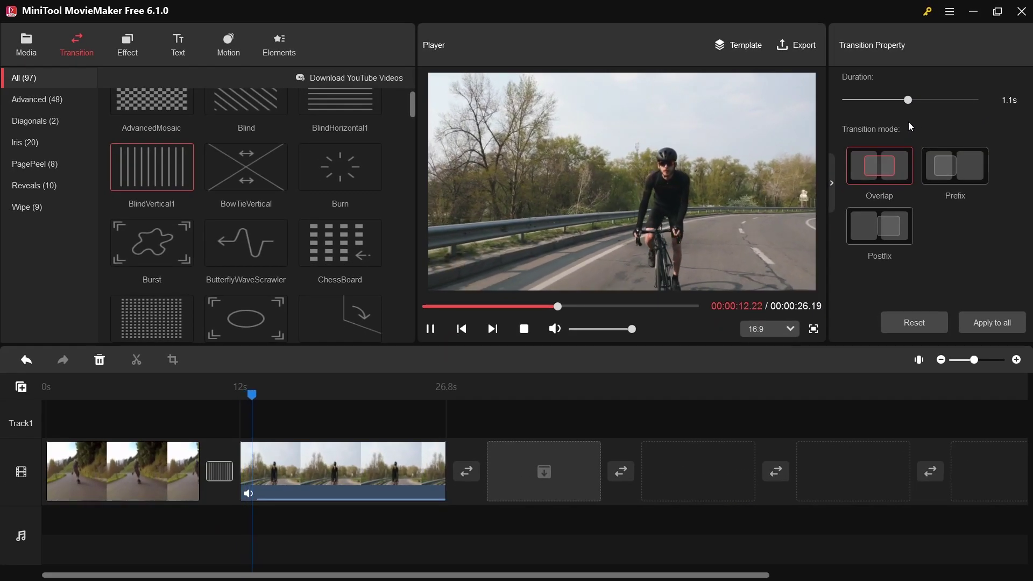
click(958, 171)
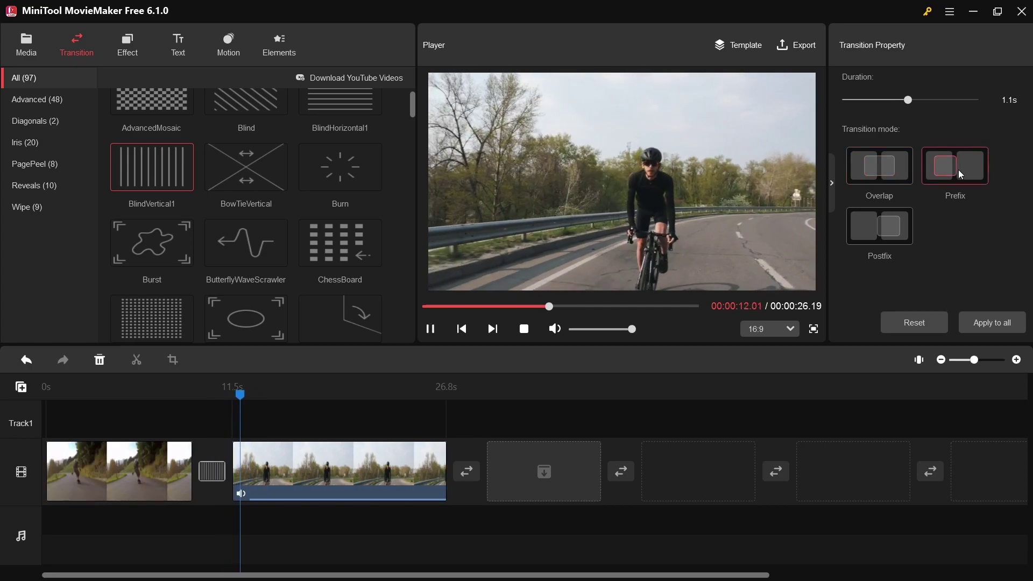
click(887, 239)
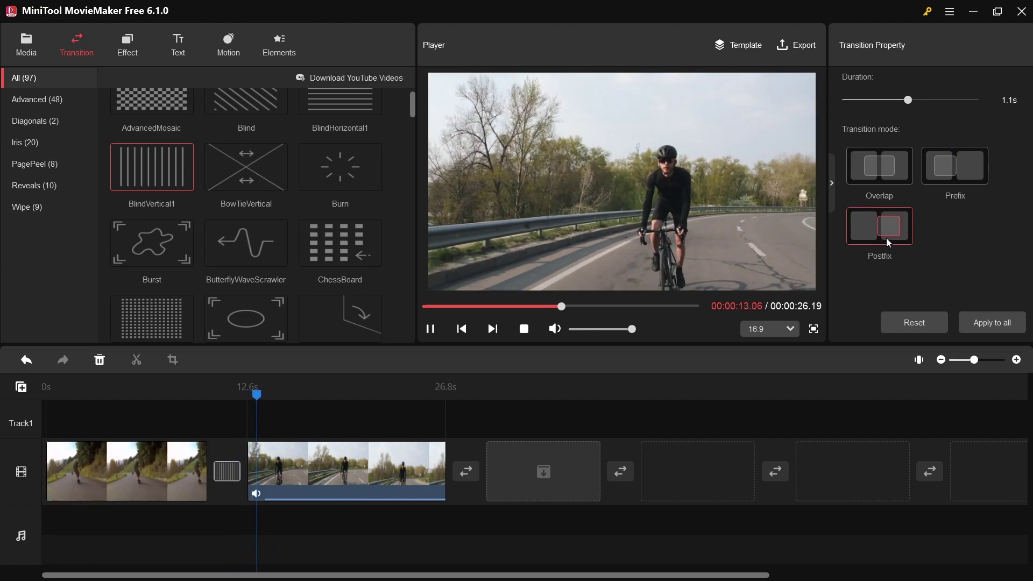
key(space)
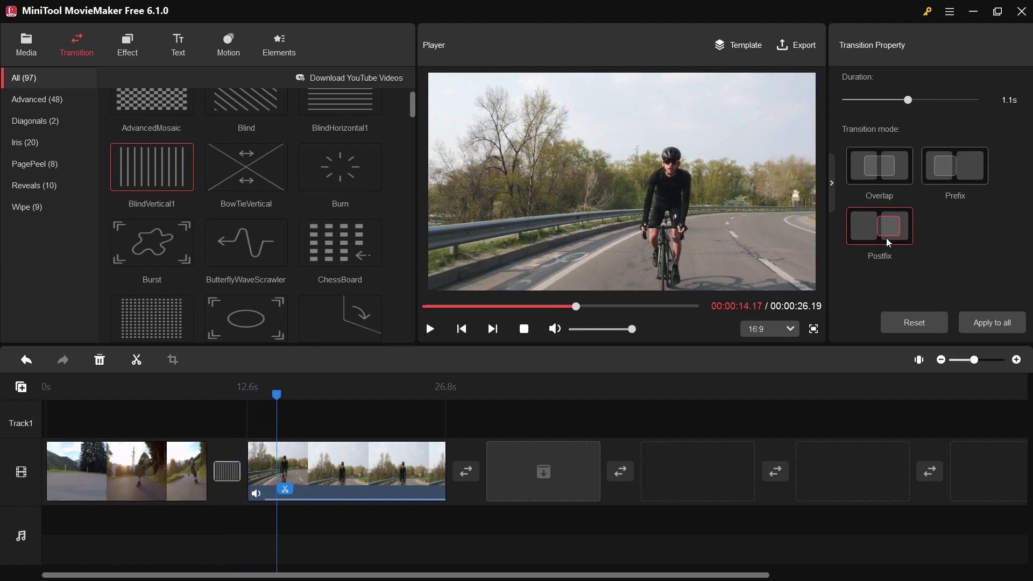
mouse_move(273, 121)
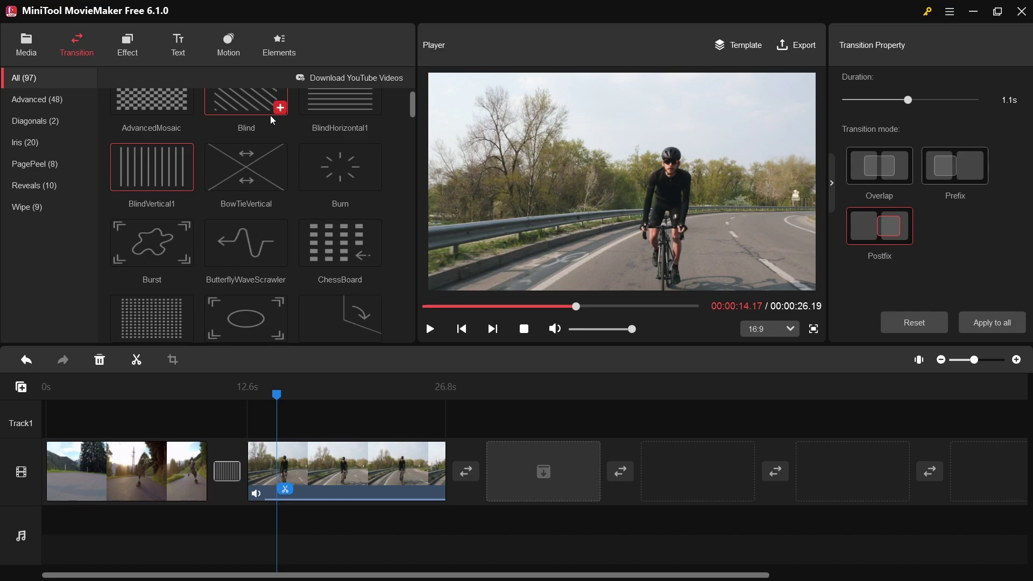
- Show the Effect library and scroll through its 56 filters like Antique, 1977 and Sakura
click(135, 38)
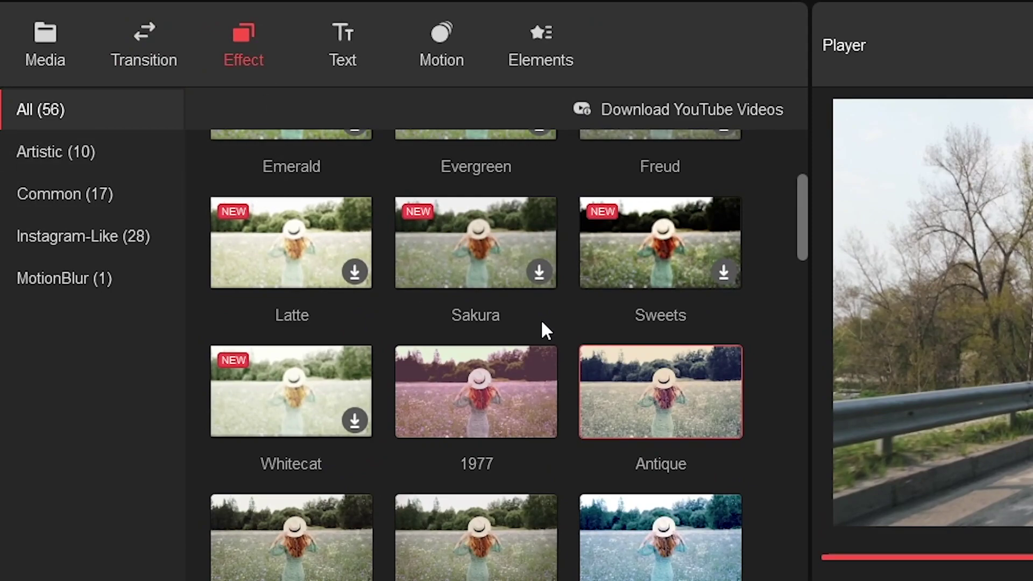
scroll(532, 328, up, 4)
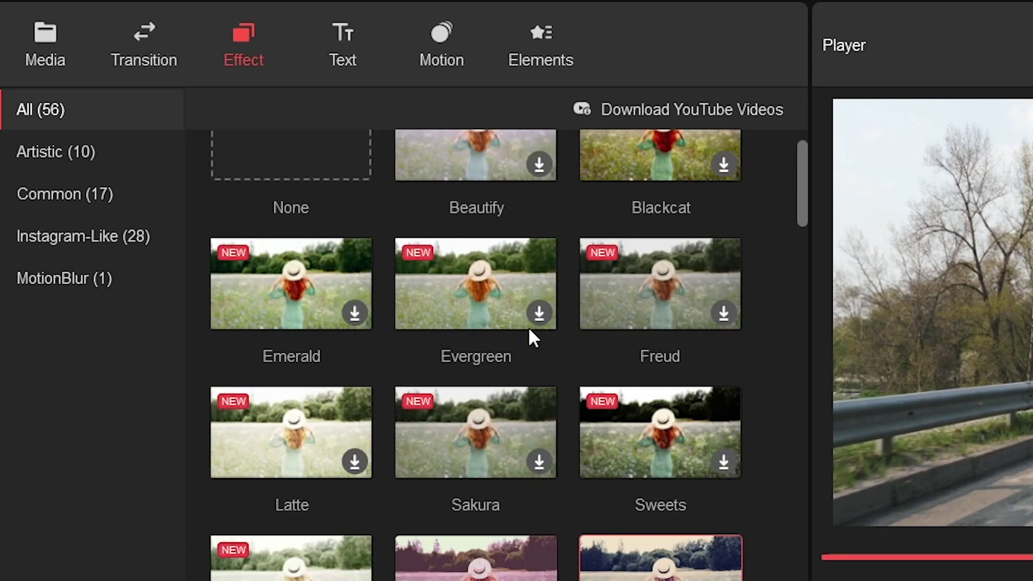
scroll(532, 338, up, 1)
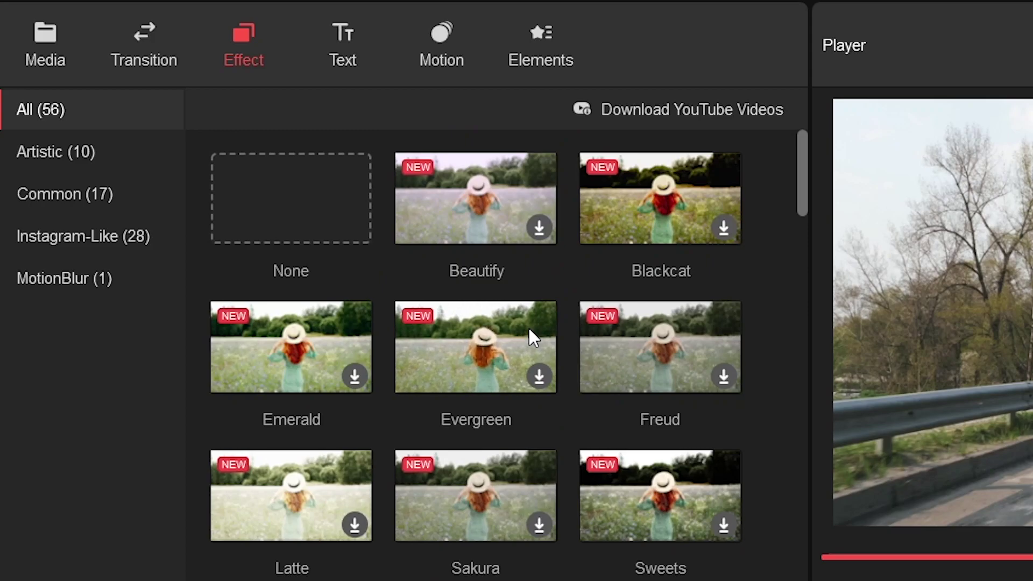
scroll(533, 277, down, 2)
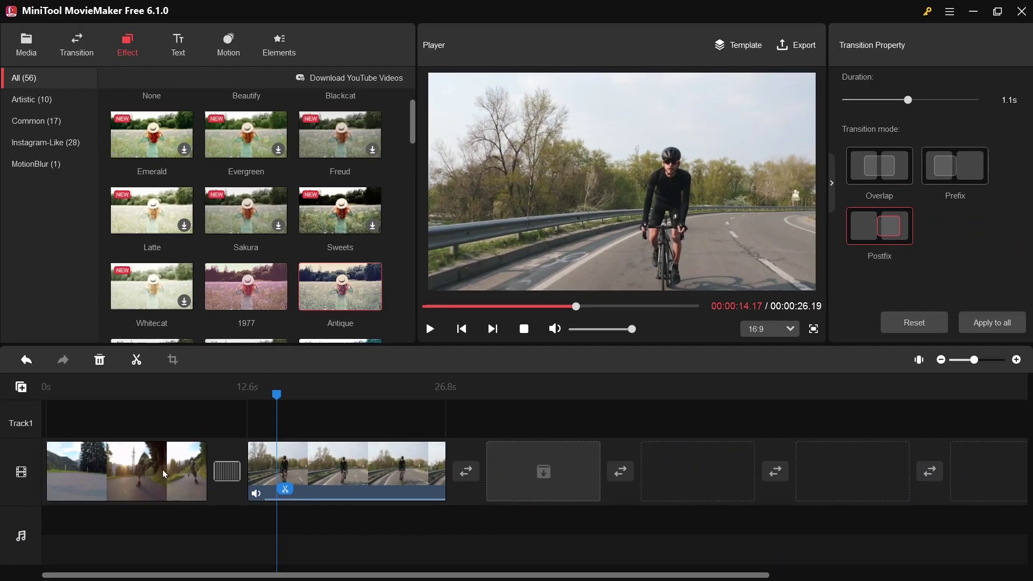
- Apply Antique to the skateboarder clip, preview it, and set contrast -17.6, saturation -35.1, brightness -37.6
drag(164, 474, 165, 474)
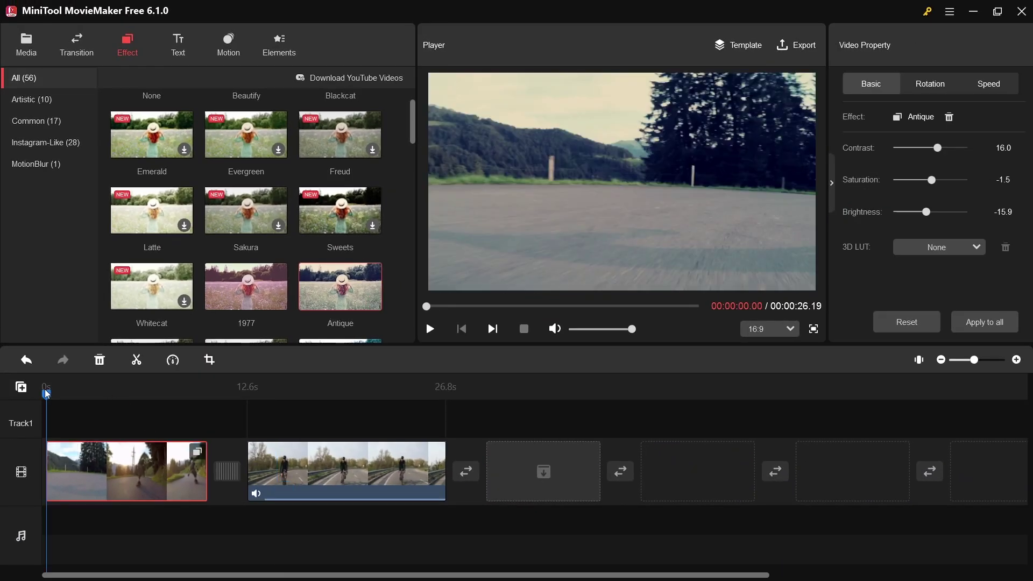
key(space)
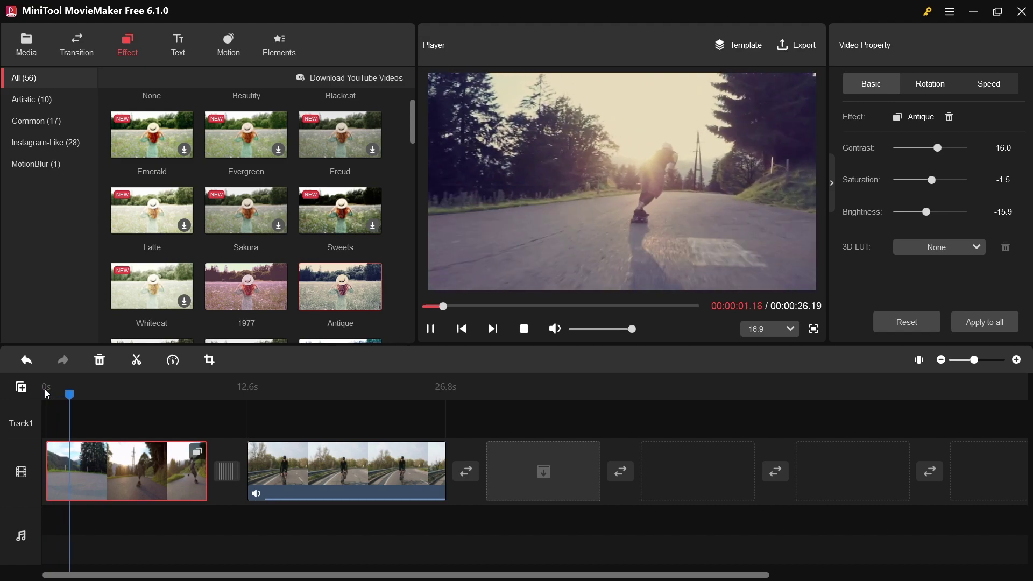
key(space)
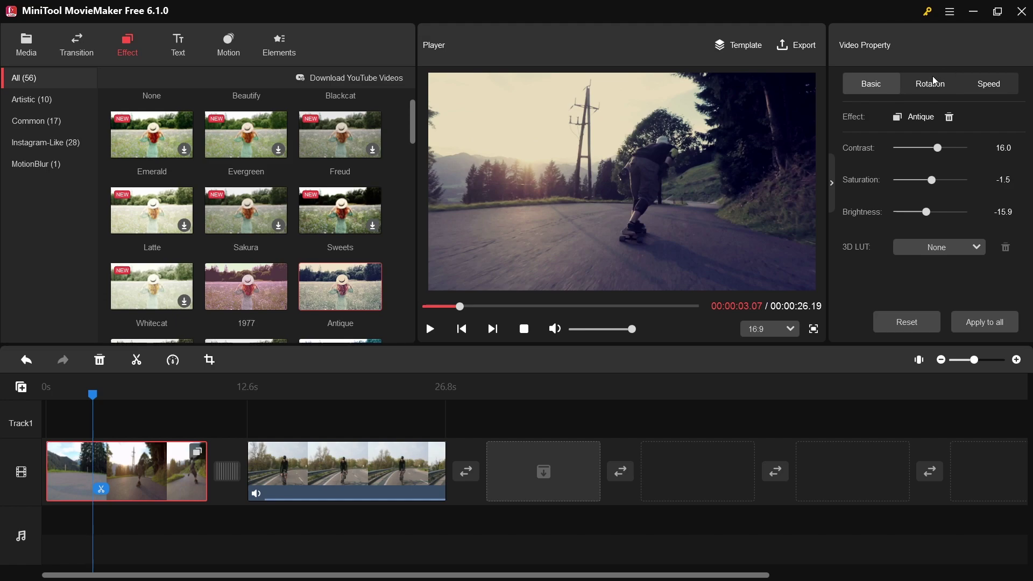
drag(933, 149, 919, 213)
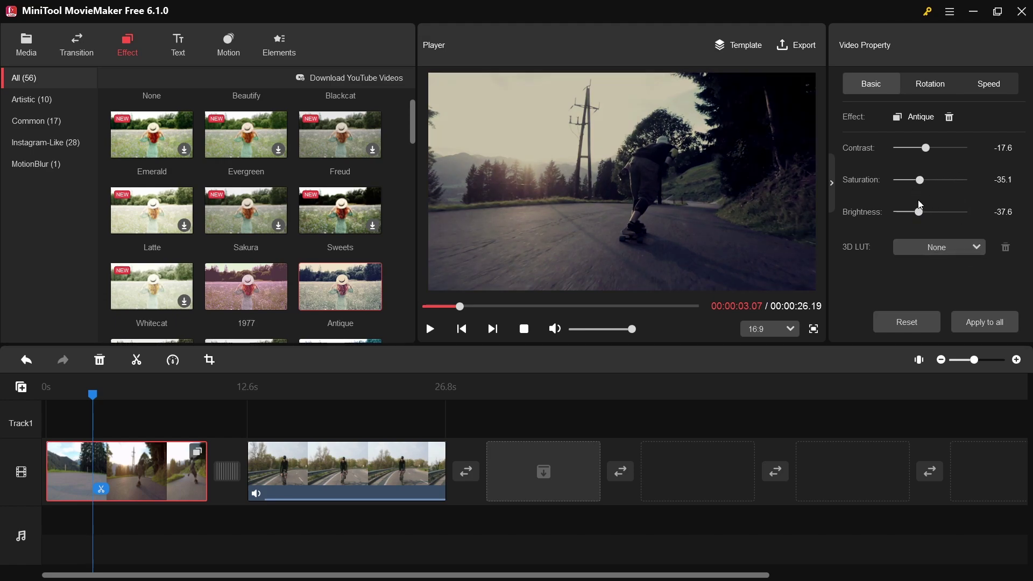
mouse_move(372, 229)
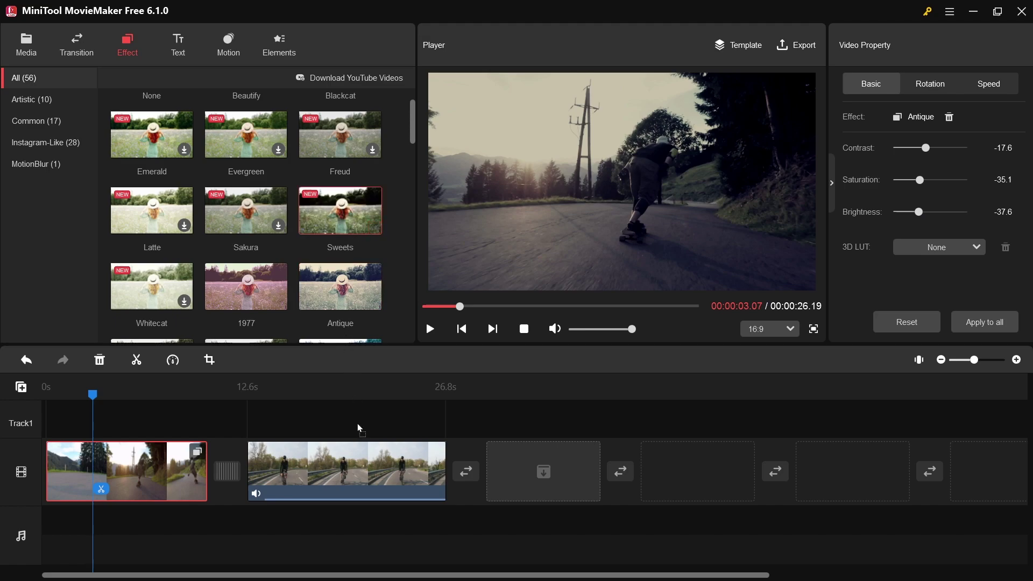
- Preview the cyclist clip, then delete its Sweets filter and the skateboarder clip's Antique filter
click(359, 466)
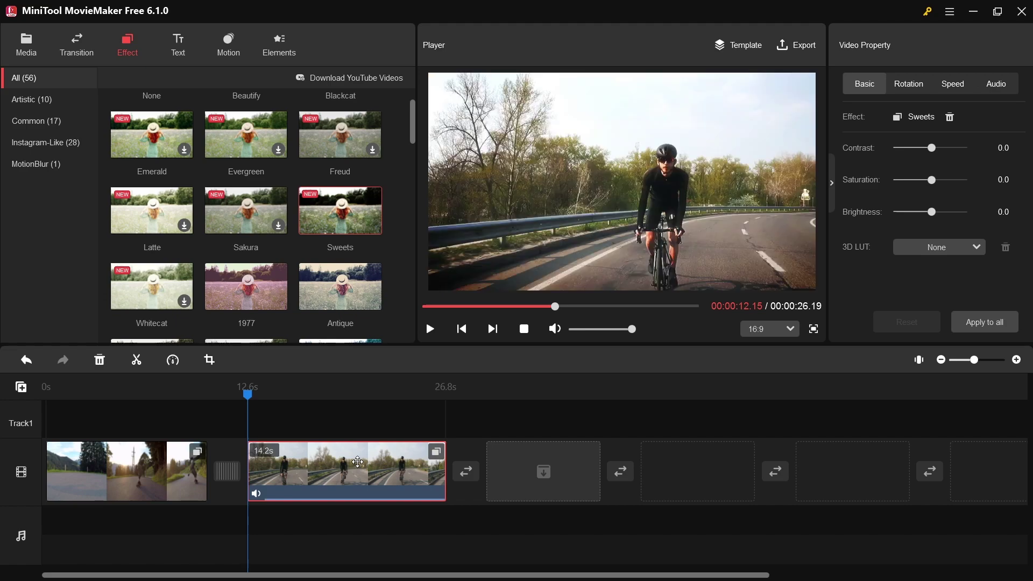
key(space)
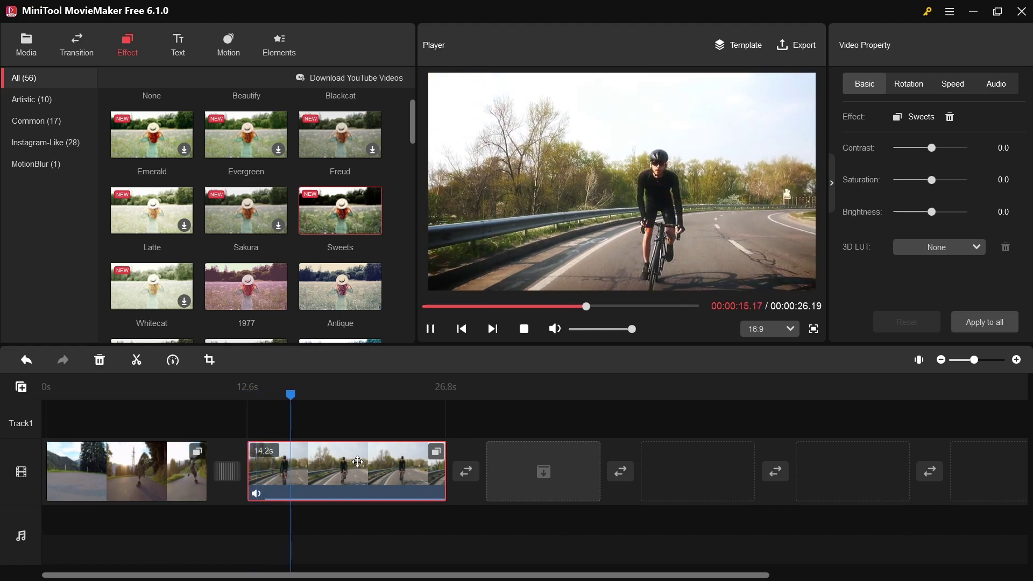
key(space)
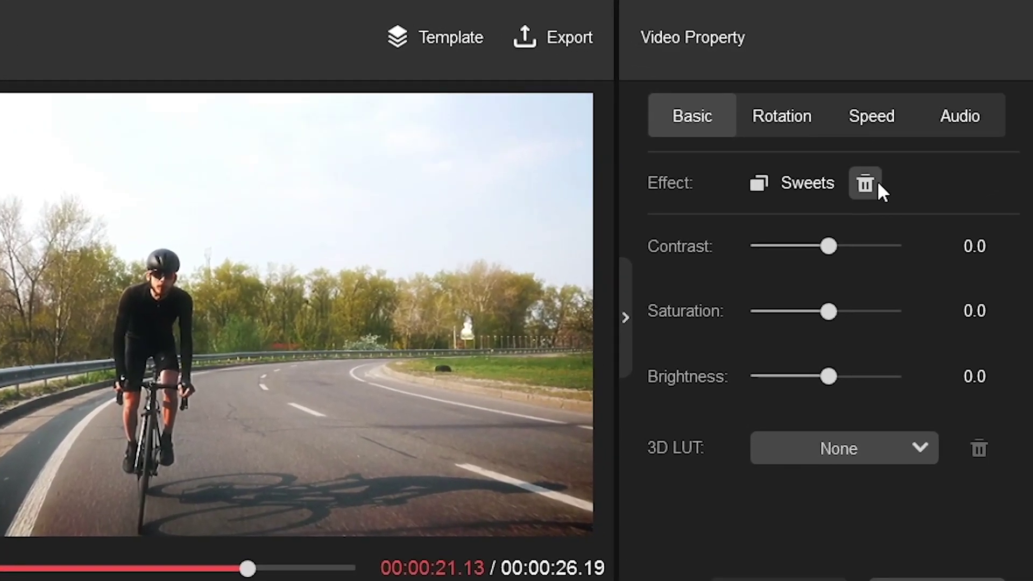
click(877, 183)
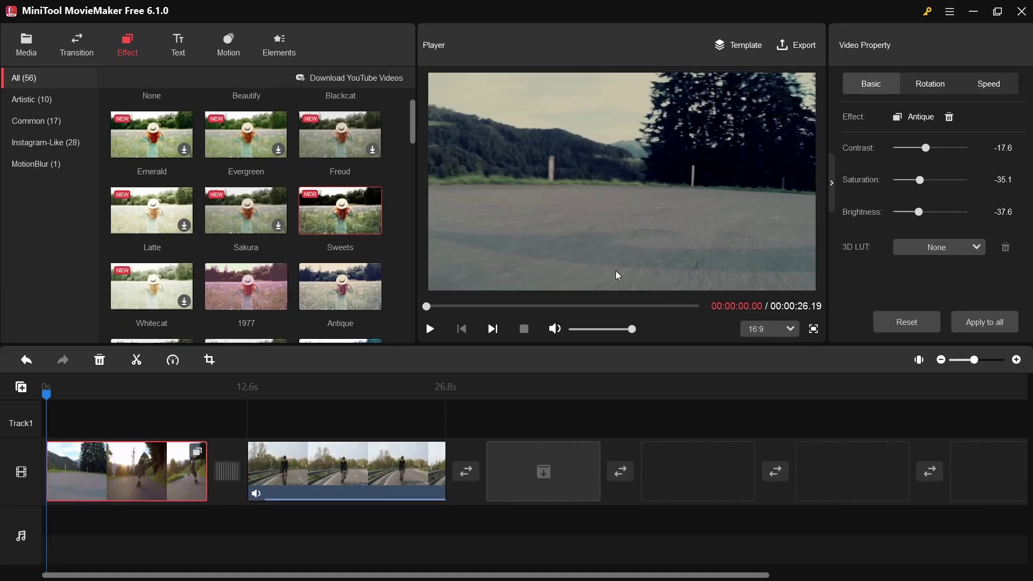
click(950, 116)
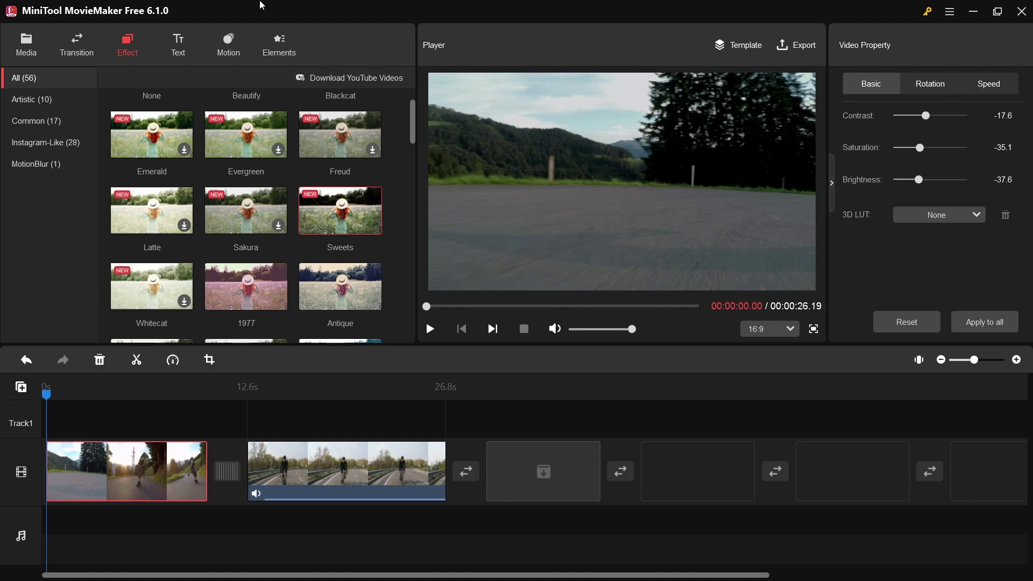
- Place the Caption27 'YOUR TEXT HERE' title on Track1 at about 12.6 s and preview it
click(178, 43)
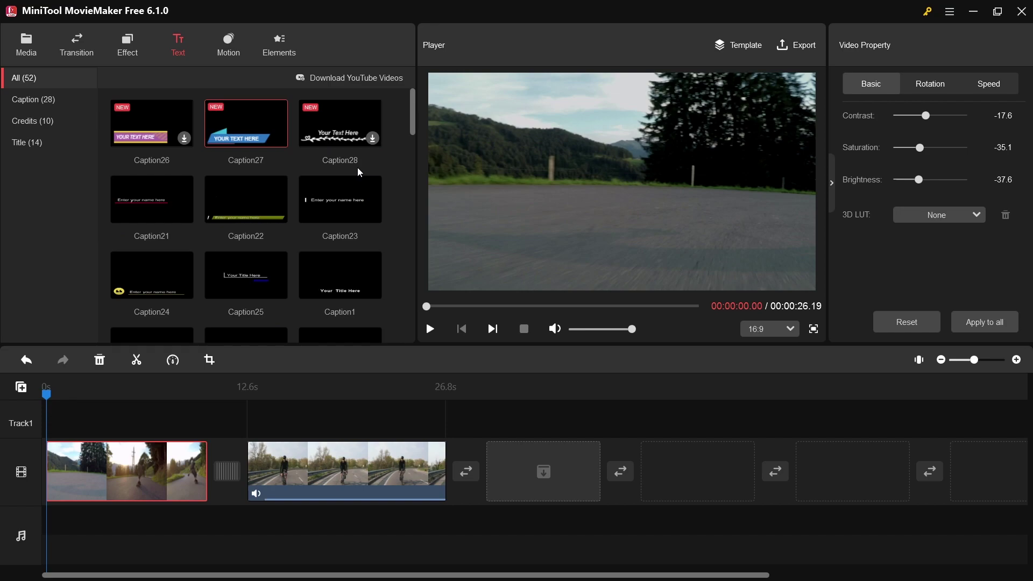
scroll(357, 173, down, 2)
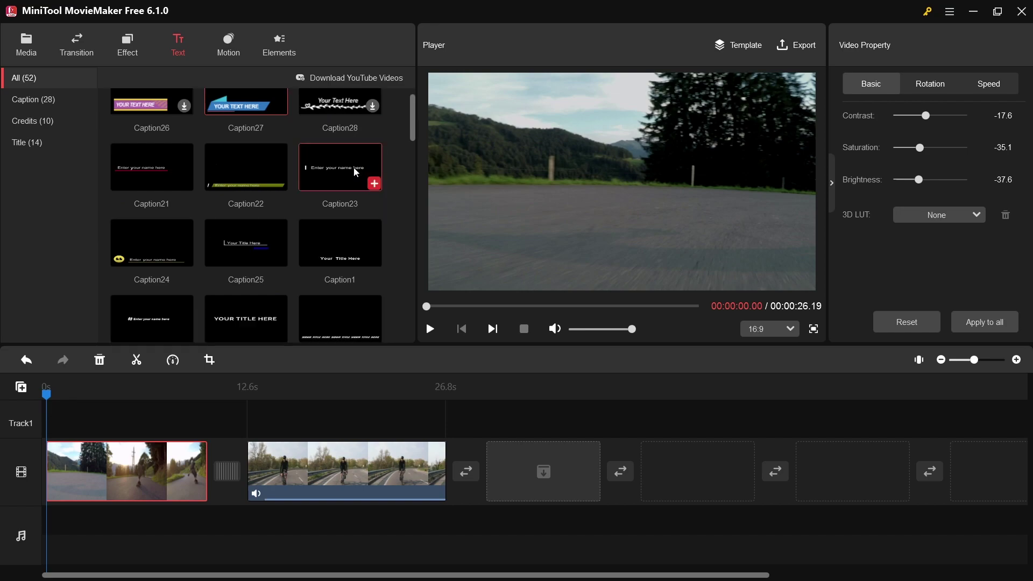
mouse_move(357, 168)
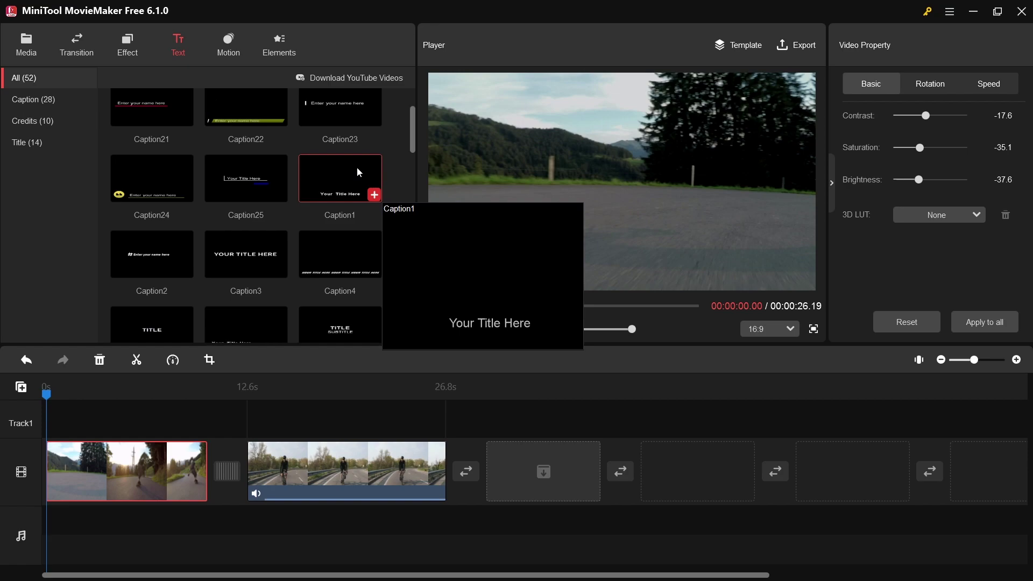
scroll(358, 170, up, 1)
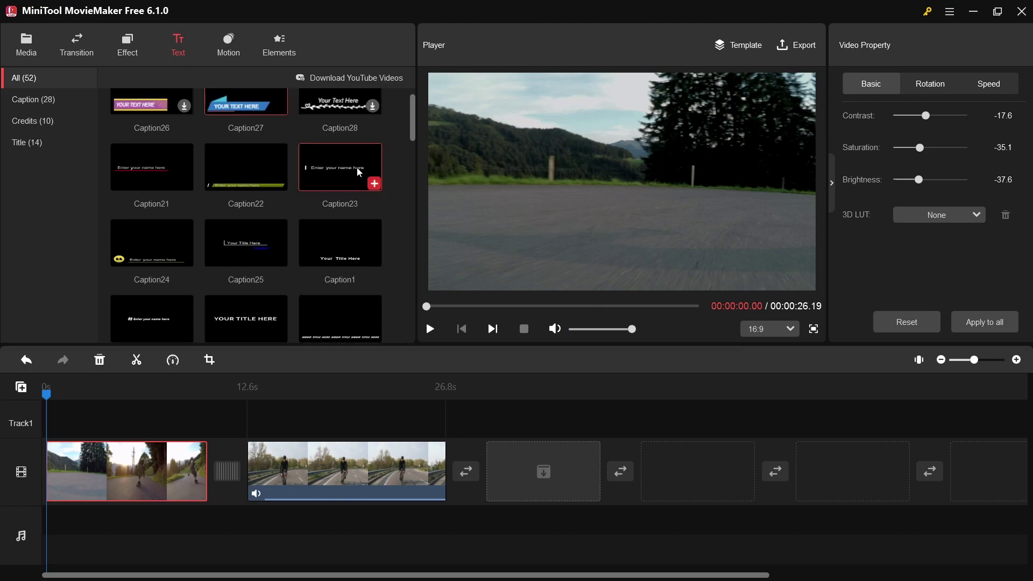
scroll(357, 168, up, 1)
drag(282, 141, 269, 414)
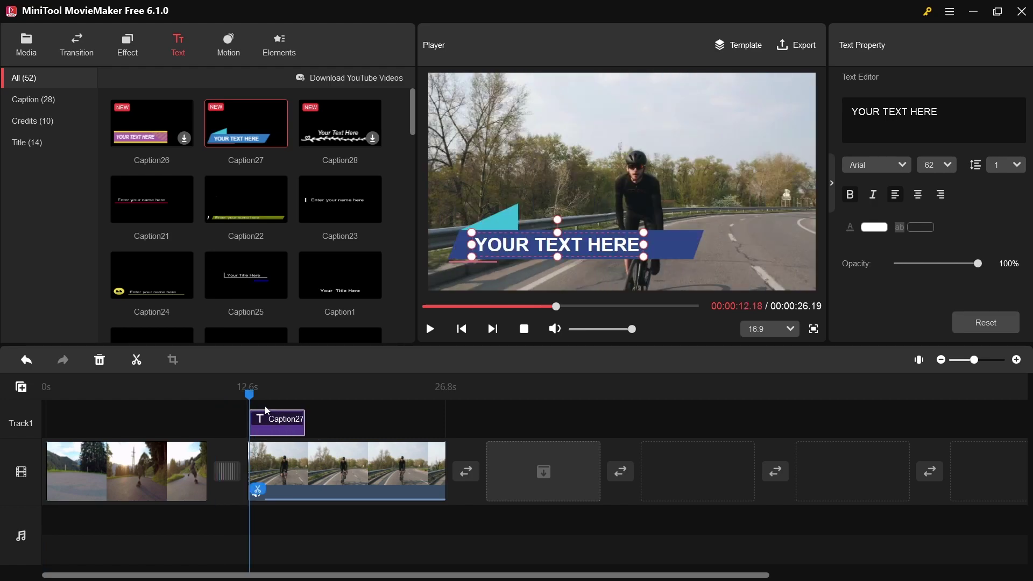
key(space)
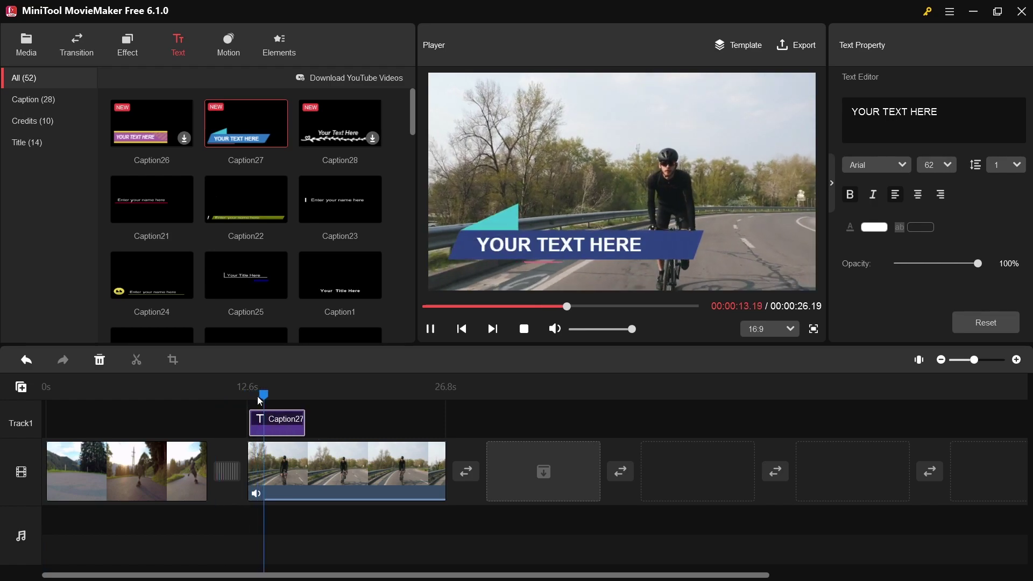
- Replace the caption text with 'GREENPEDIA' and set its font to BEBAS
click(273, 396)
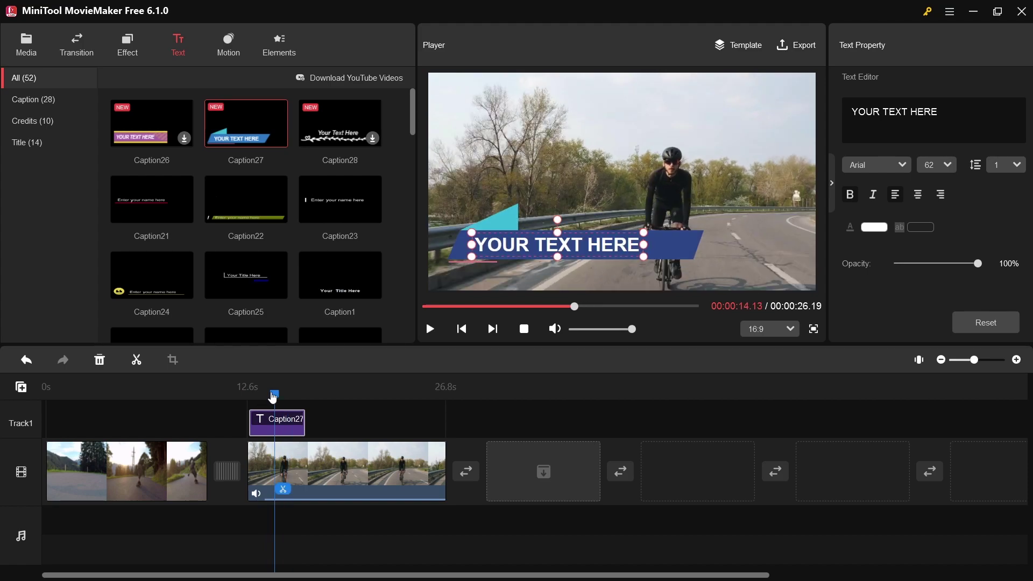
drag(936, 114, 850, 114)
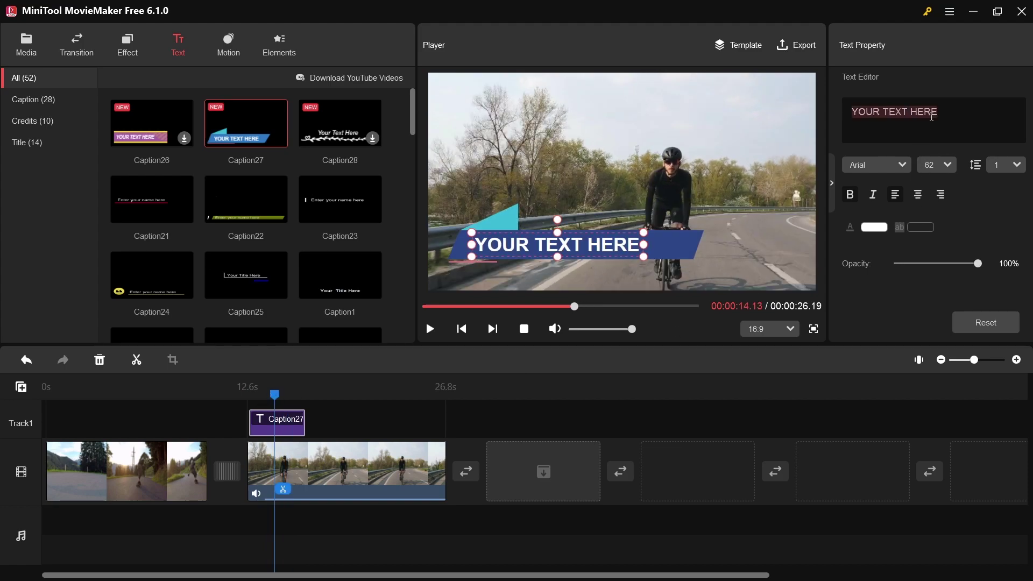
key(BackSpace)
text(GREENPEDIA)
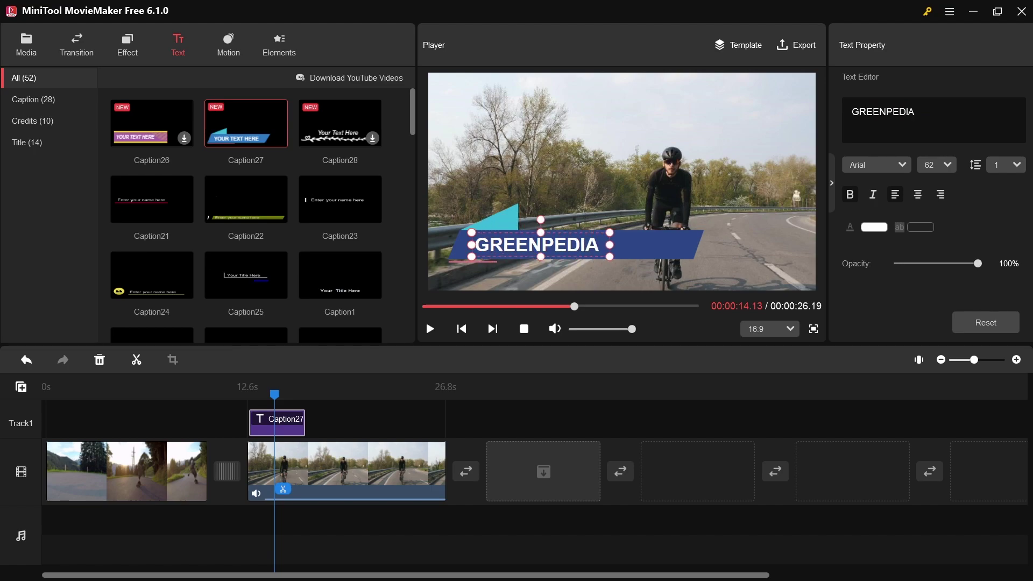
click(906, 171)
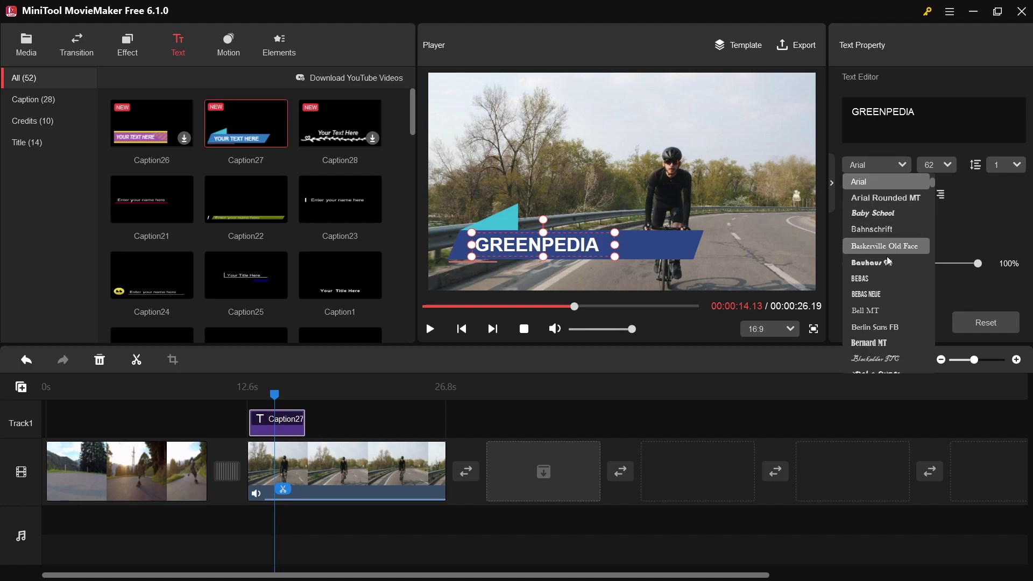
click(888, 280)
mouse_move(978, 264)
mouse_down()
mouse_move(928, 271)
mouse_move(979, 266)
mouse_up()
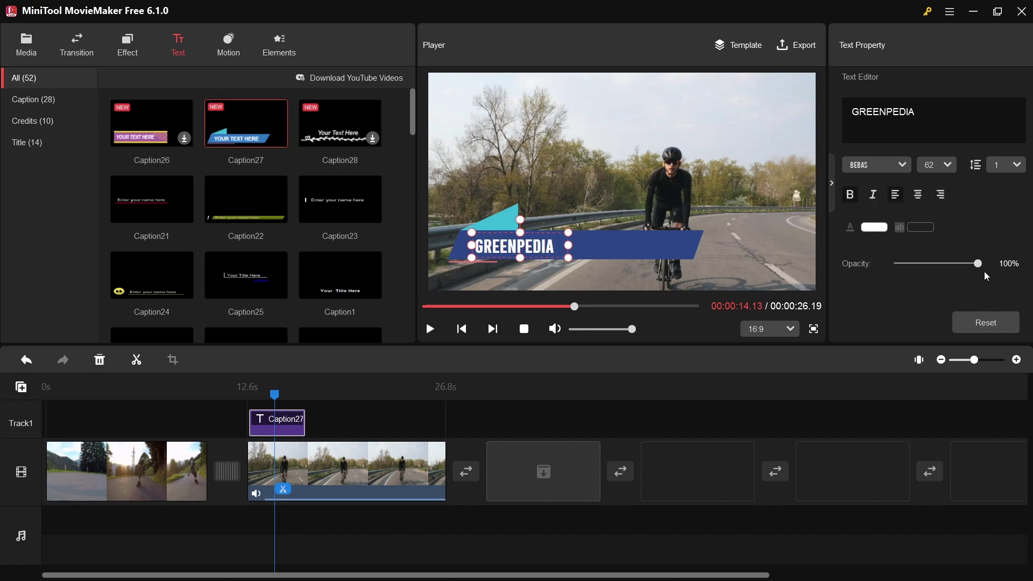
- Browse the Caption, Credits and Title template categories
click(44, 106)
click(43, 120)
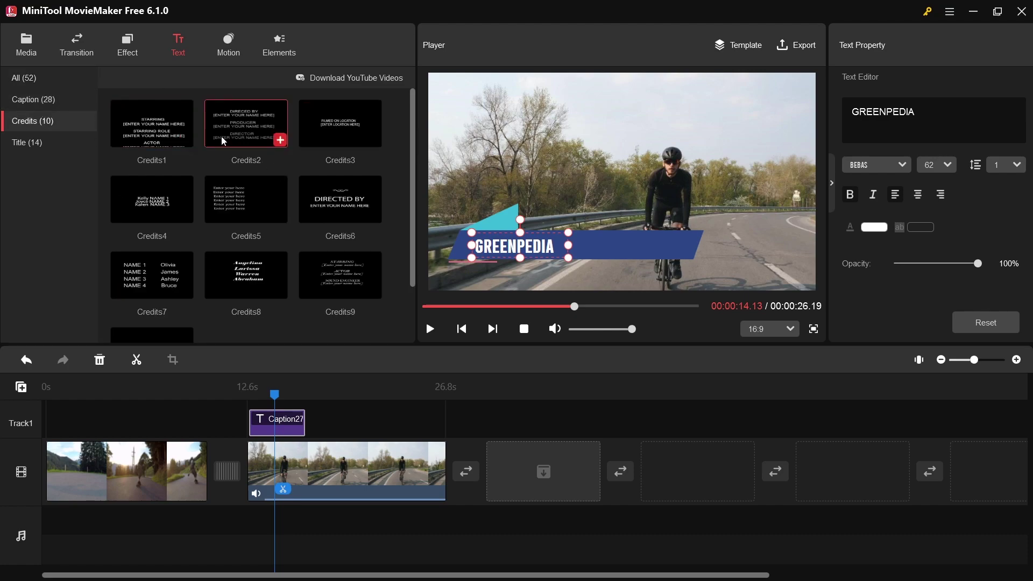
scroll(268, 149, down, 1)
scroll(267, 149, down, 1)
click(62, 142)
scroll(246, 135, down, 1)
scroll(246, 143, up, 1)
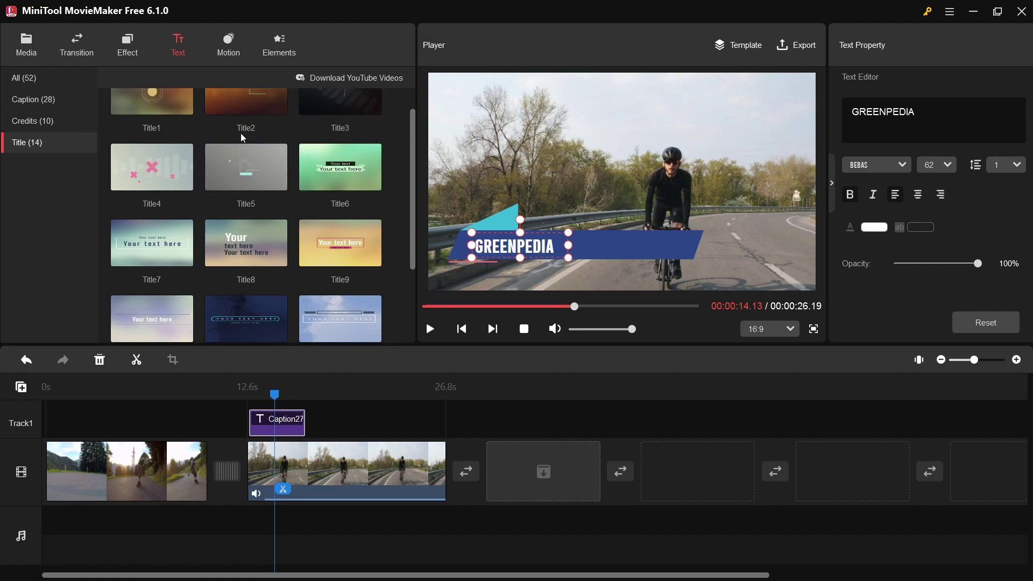
- Apply the Pan down motion preset to the cyclist clip
click(225, 42)
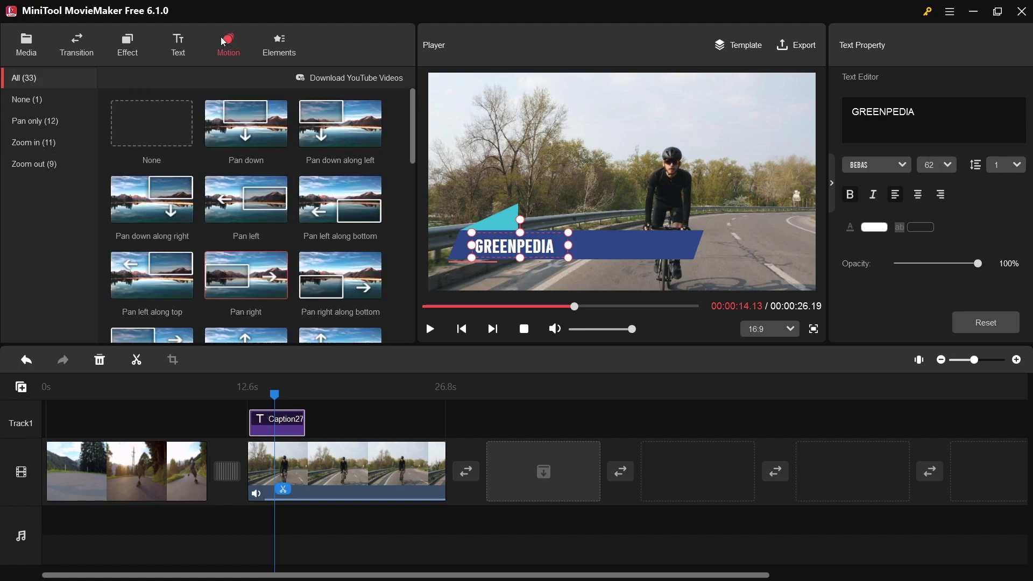
mouse_move(256, 122)
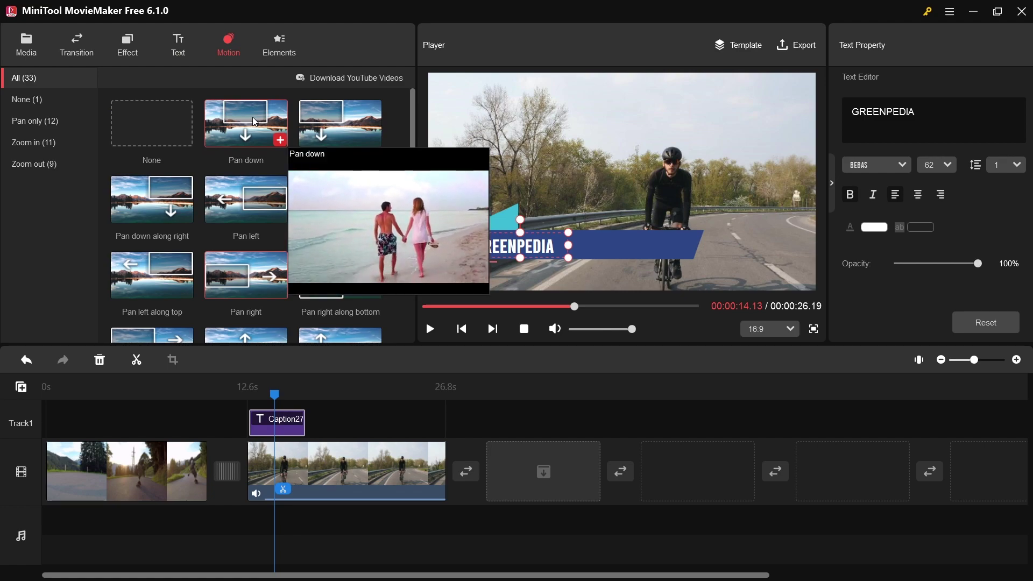
click(280, 140)
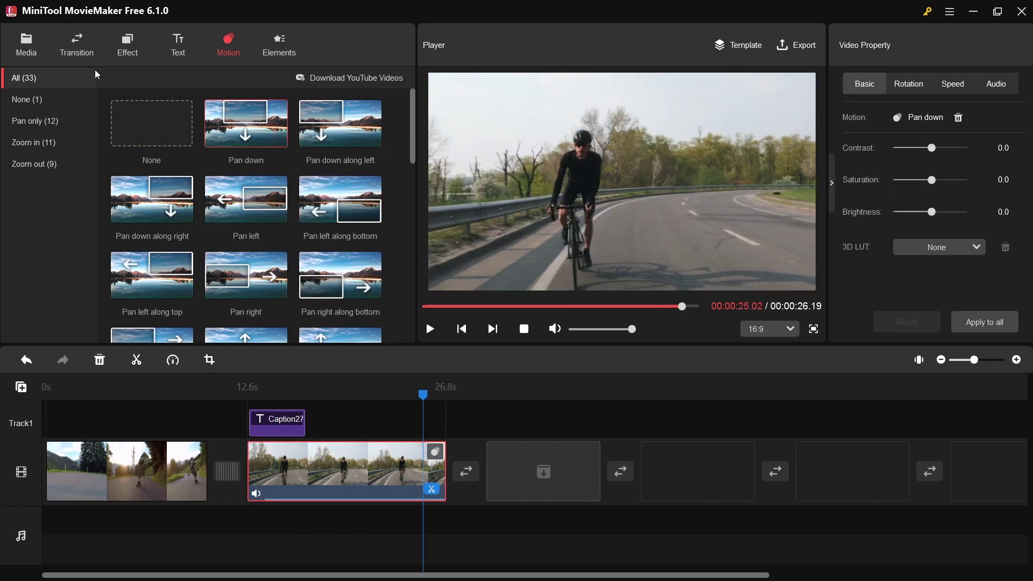
click(25, 39)
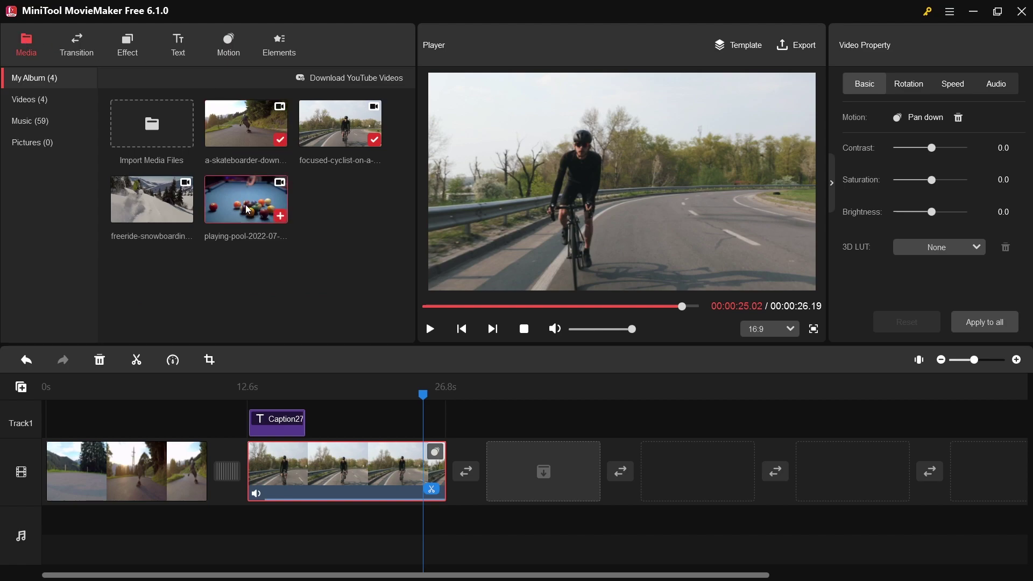
- Place the pool clip after the cyclist clip, trying Pan down and Pan left along bottom, then removing the motion
drag(522, 494, 543, 481)
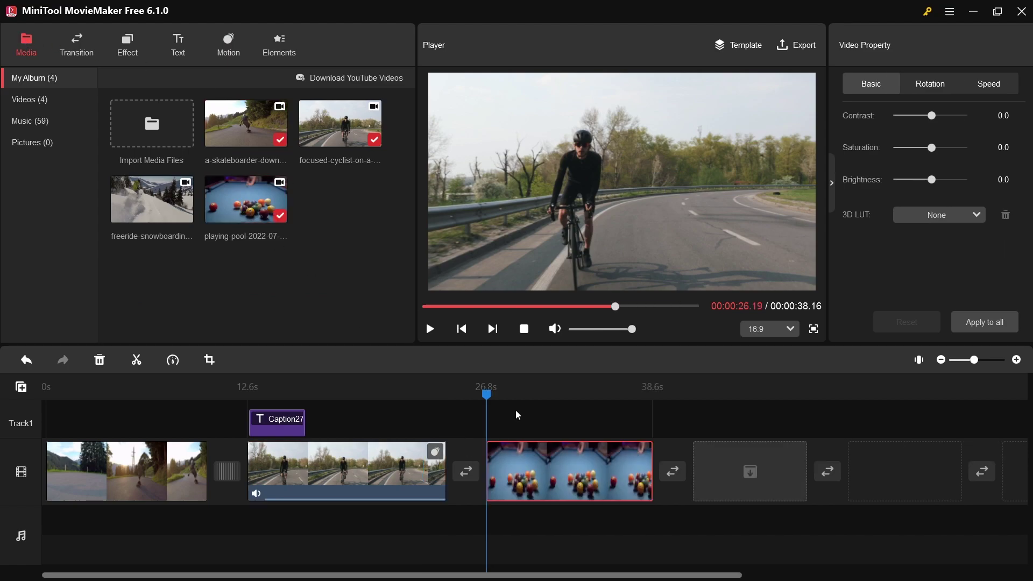
click(229, 40)
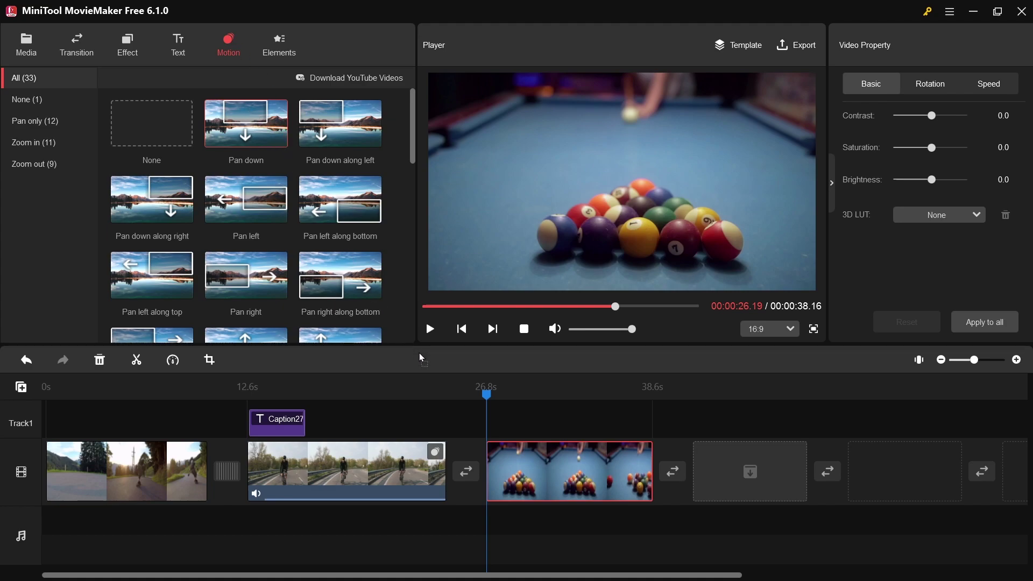
drag(546, 493, 545, 488)
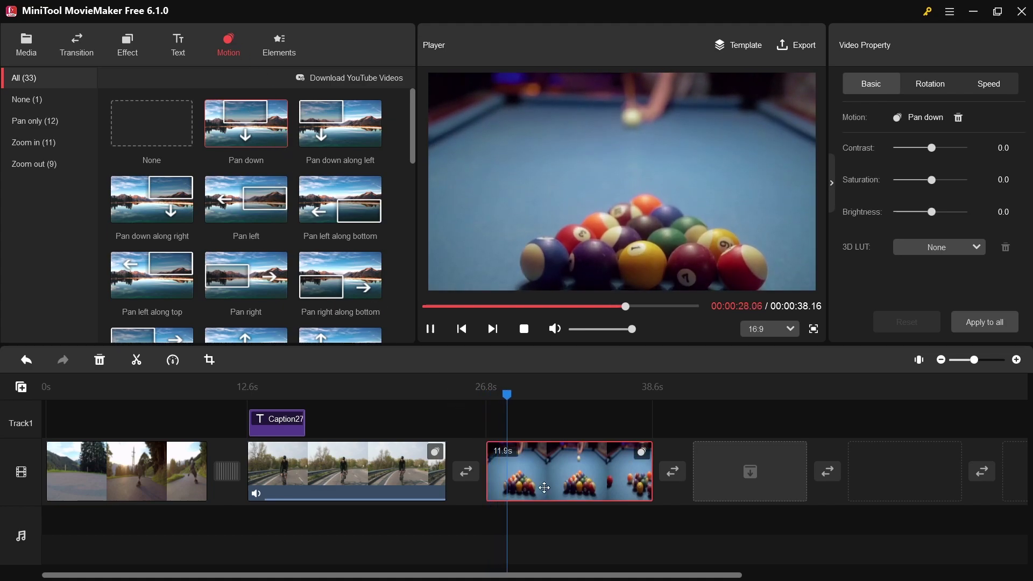
drag(320, 197, 528, 471)
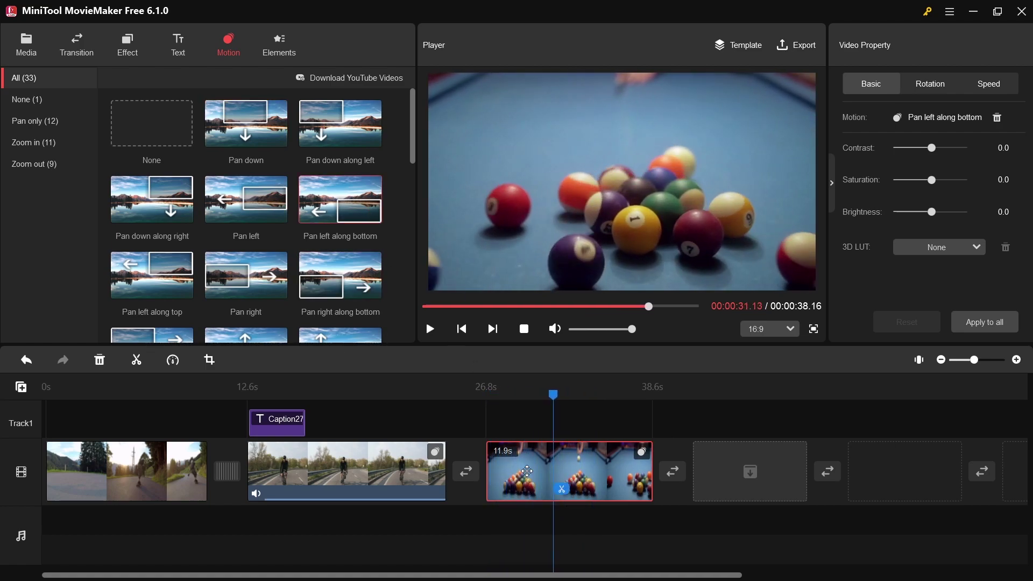
click(999, 118)
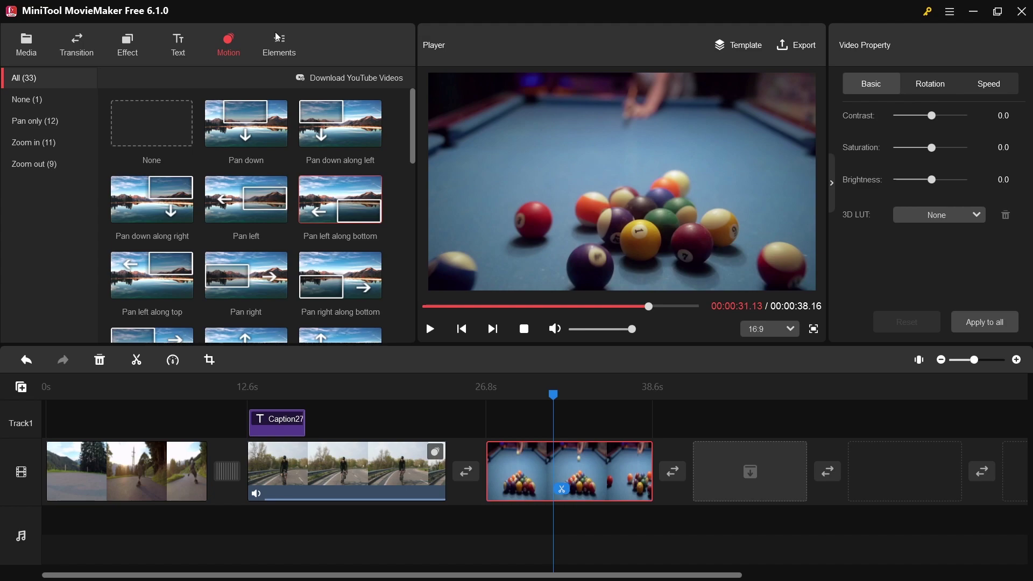
- Add the Social media 16 SUBSCRIBED sticker from Elements onto Track1
click(286, 45)
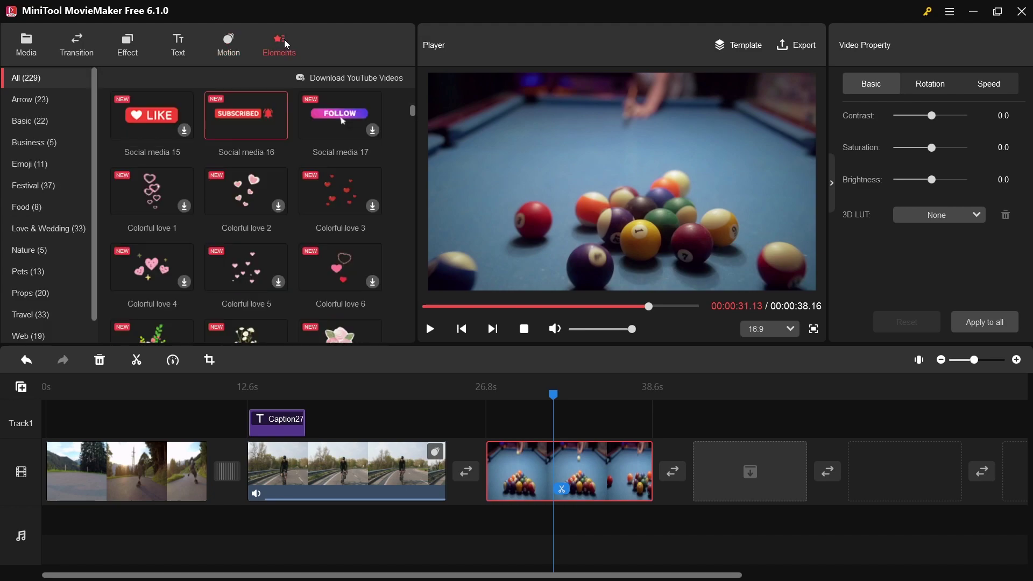
scroll(304, 172, up, 3)
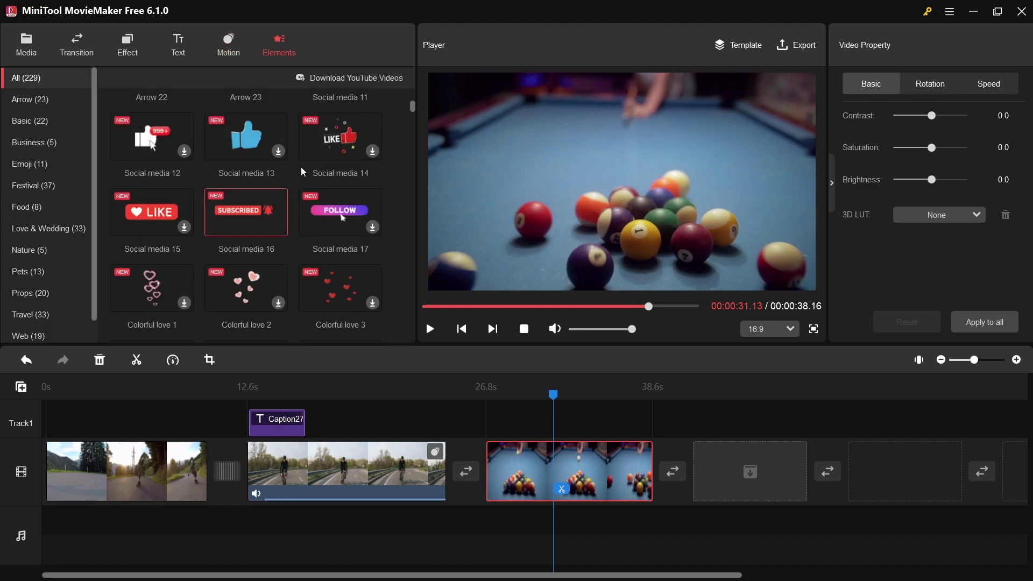
scroll(304, 172, up, 1)
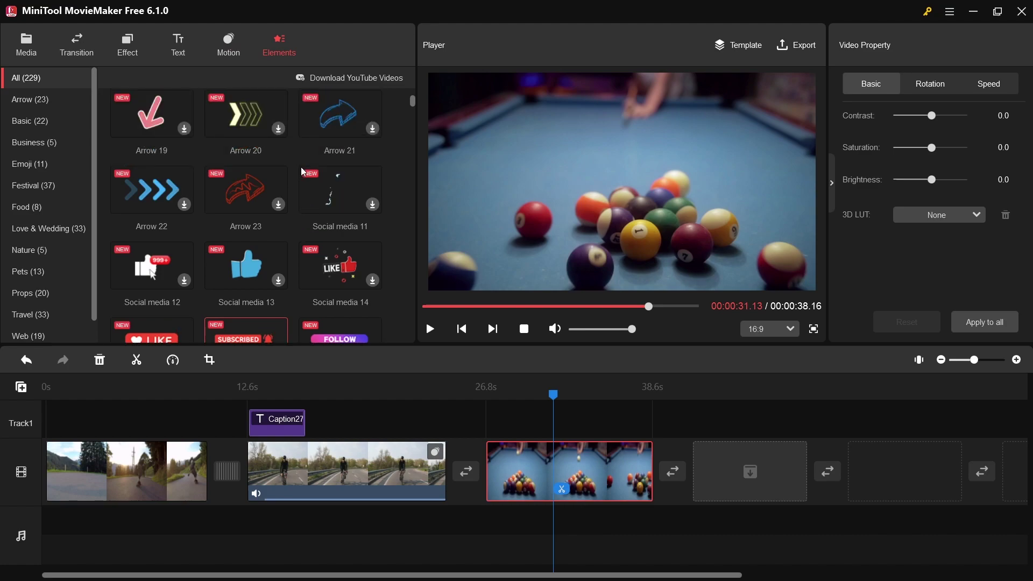
scroll(303, 173, up, 2)
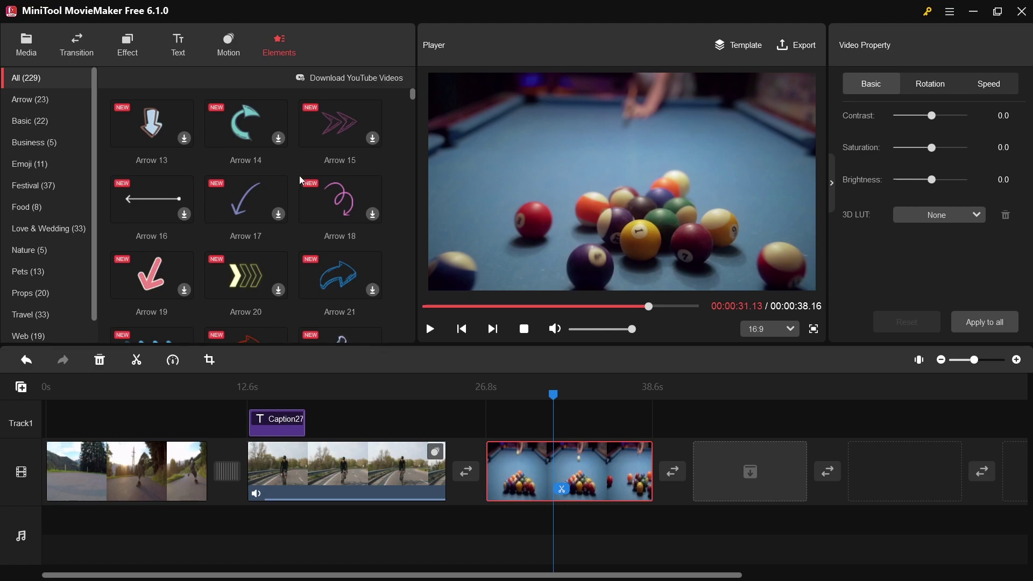
scroll(303, 177, down, 3)
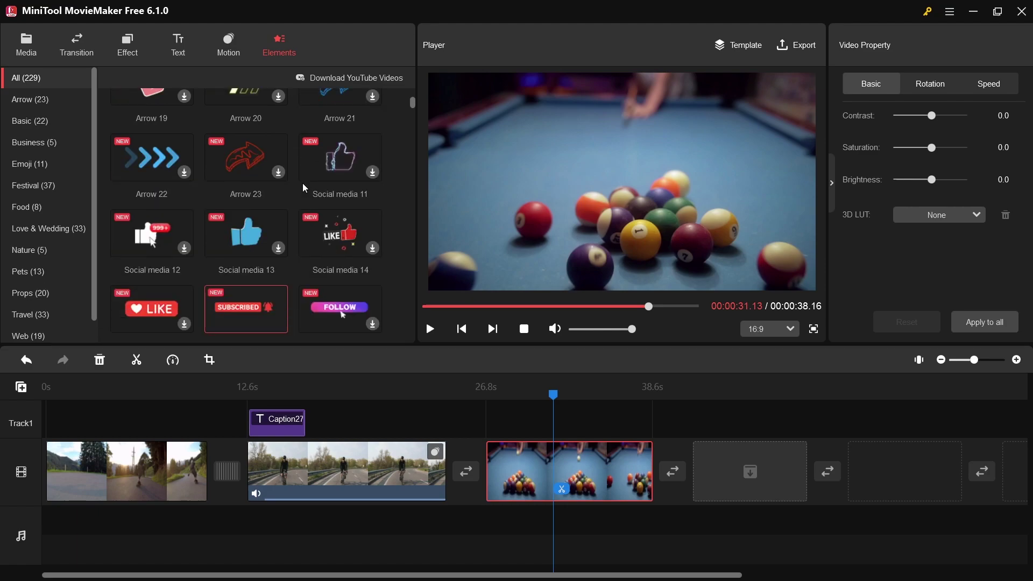
scroll(305, 189, down, 1)
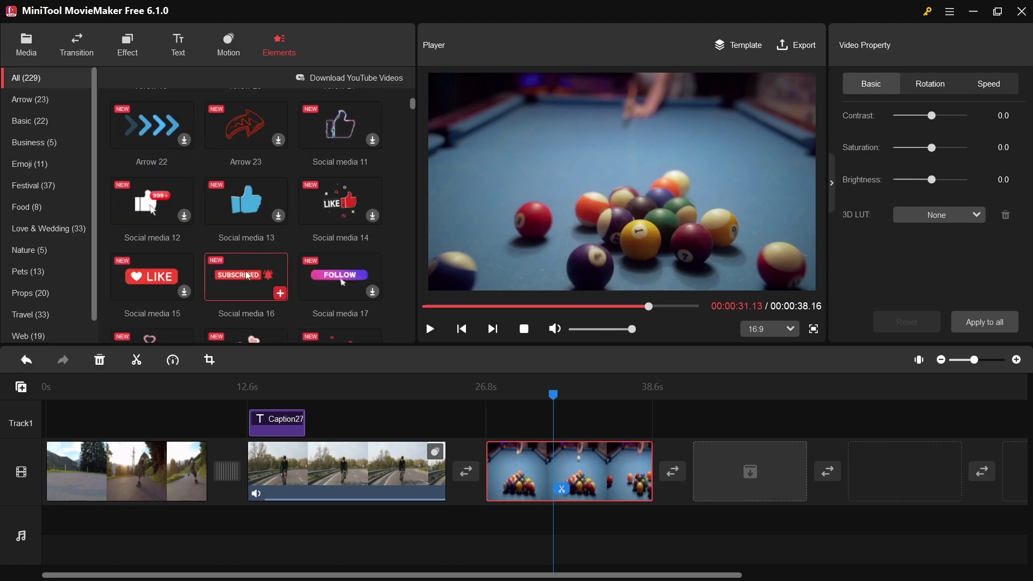
drag(237, 283, 555, 425)
- Move the sticker to the lower left over the red ball, start it at 26.8s, and preview
drag(618, 188, 499, 244)
drag(556, 421, 488, 398)
click(488, 394)
key(space)
key(space)
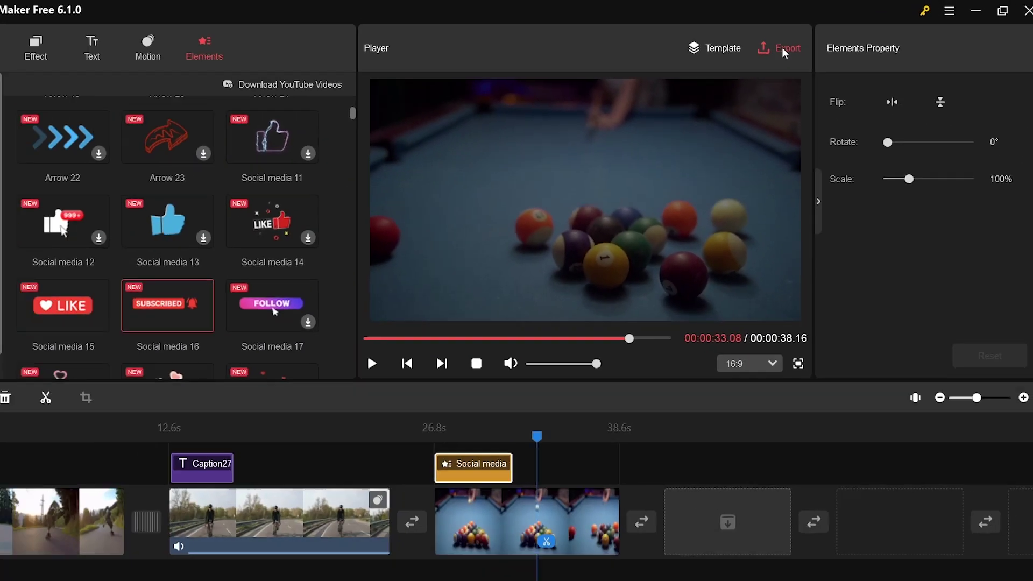
- Name the export Greenepedia and keep MP4 as the output format
click(530, 95)
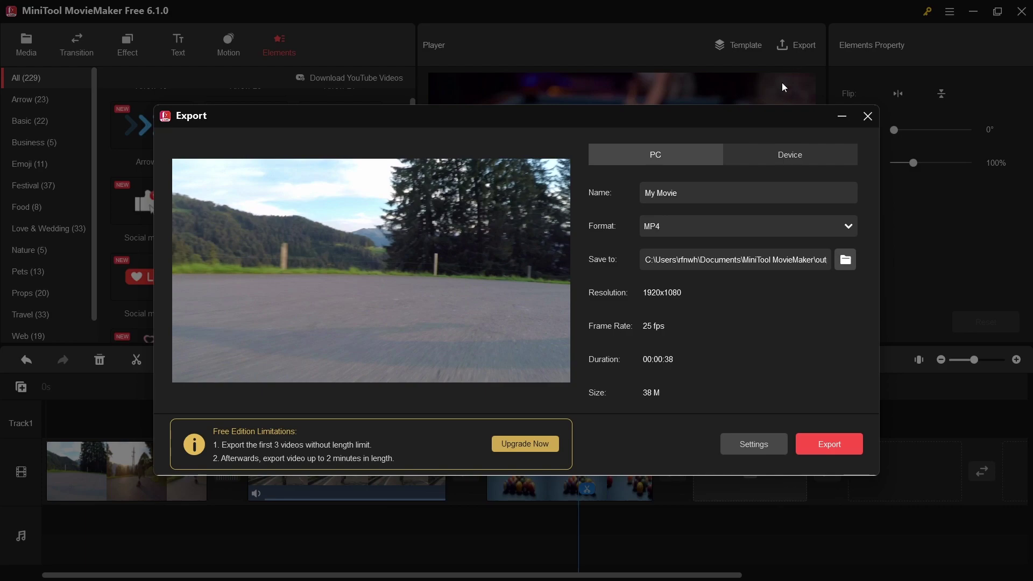
drag(698, 191, 591, 195)
text(Greenepdia)
key(Left)
key(Left)
key(Left)
text(e)
click(714, 230)
click(712, 228)
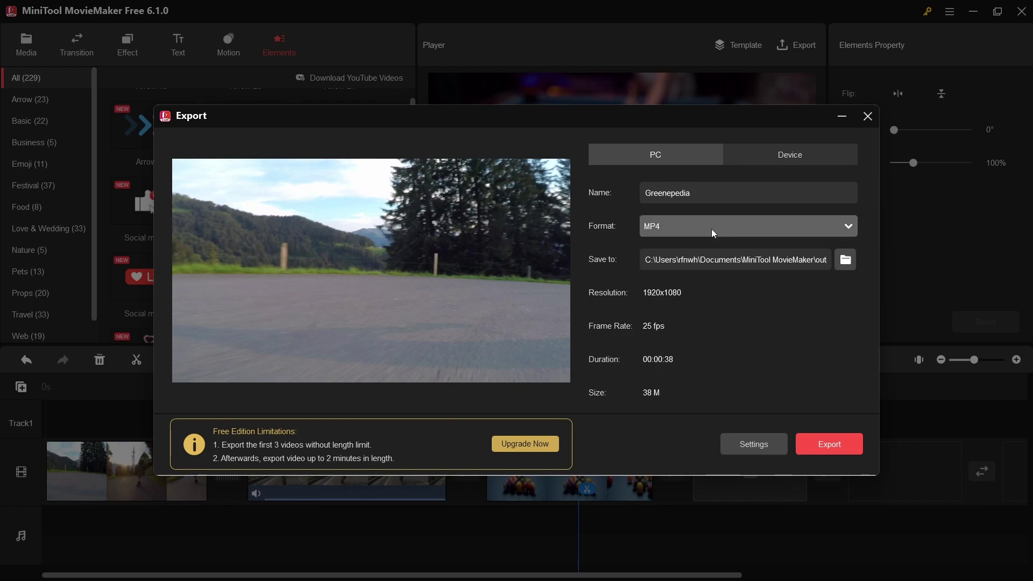
- Set the export quality to Best at 10000 bit rate and confirm
click(755, 454)
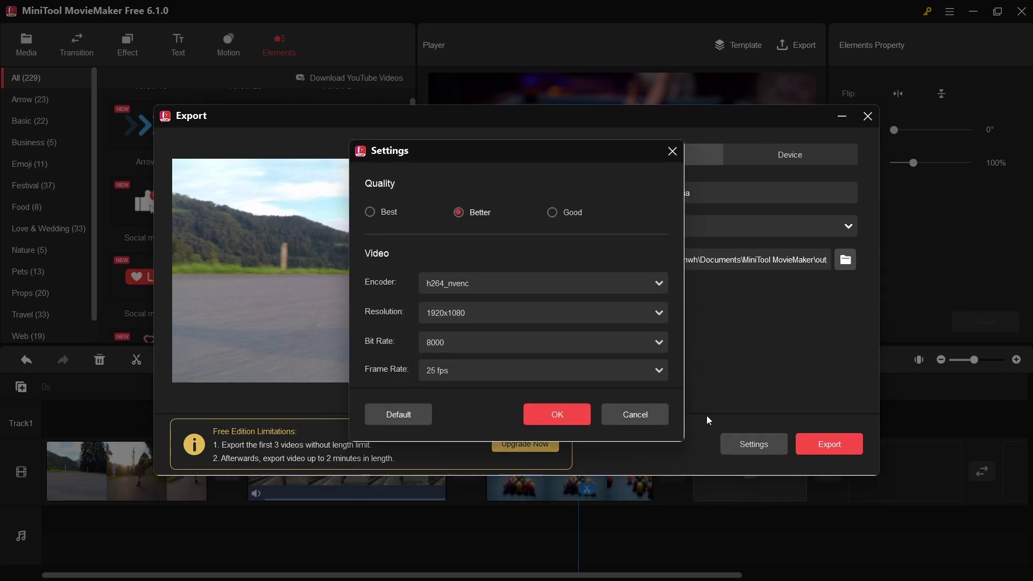
click(395, 212)
click(487, 214)
click(560, 213)
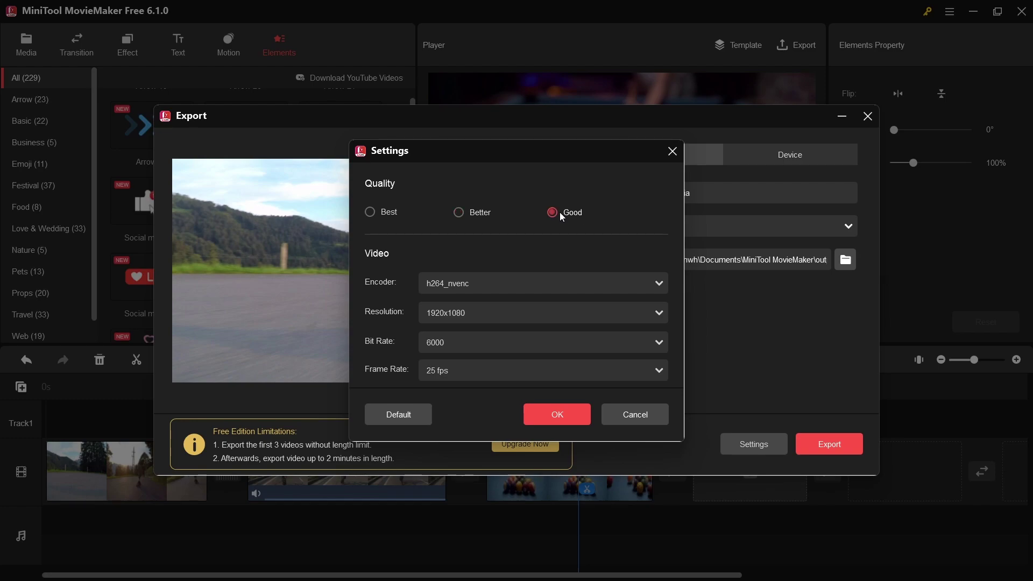
click(371, 213)
click(566, 423)
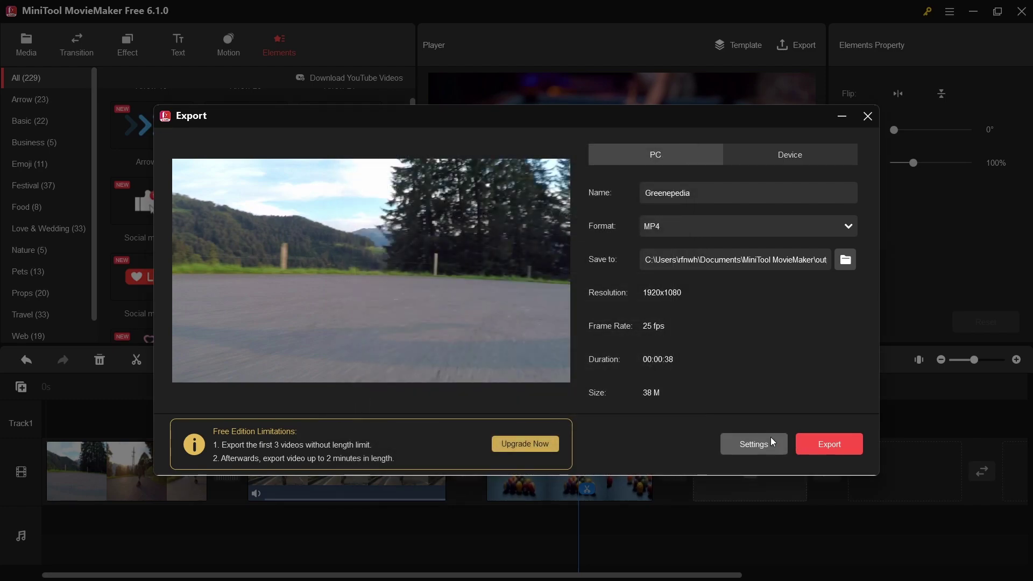
- Start exporting the Greenepedia MP4 movie
click(815, 440)
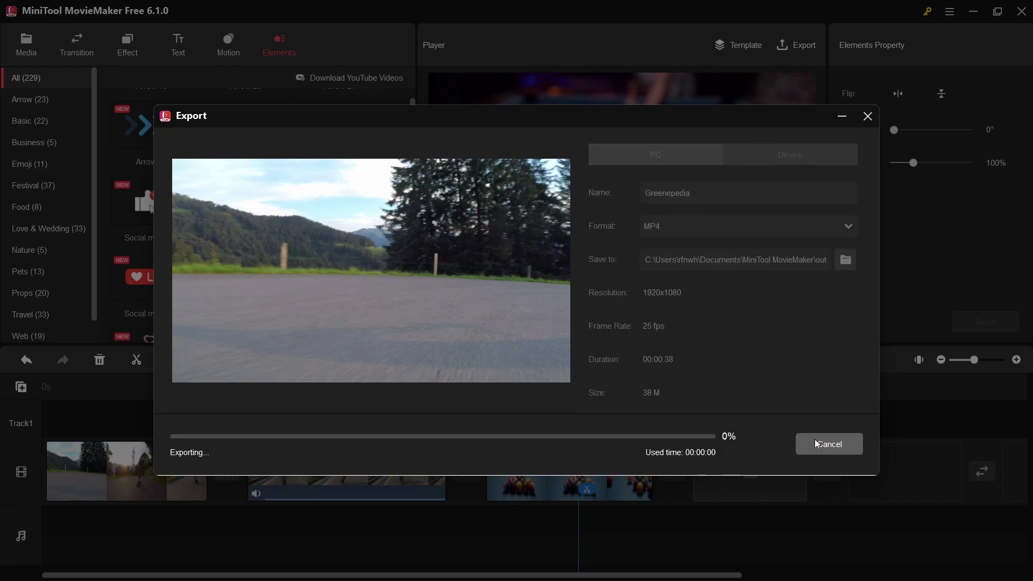